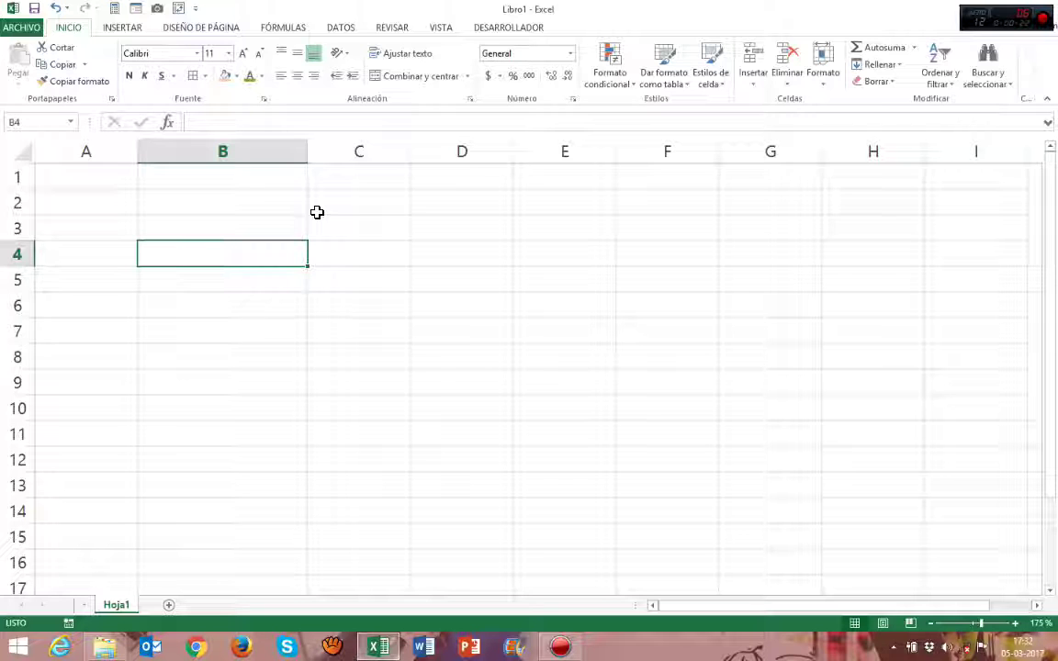
{"action": "left_click", "coordinate": [228, 201]}
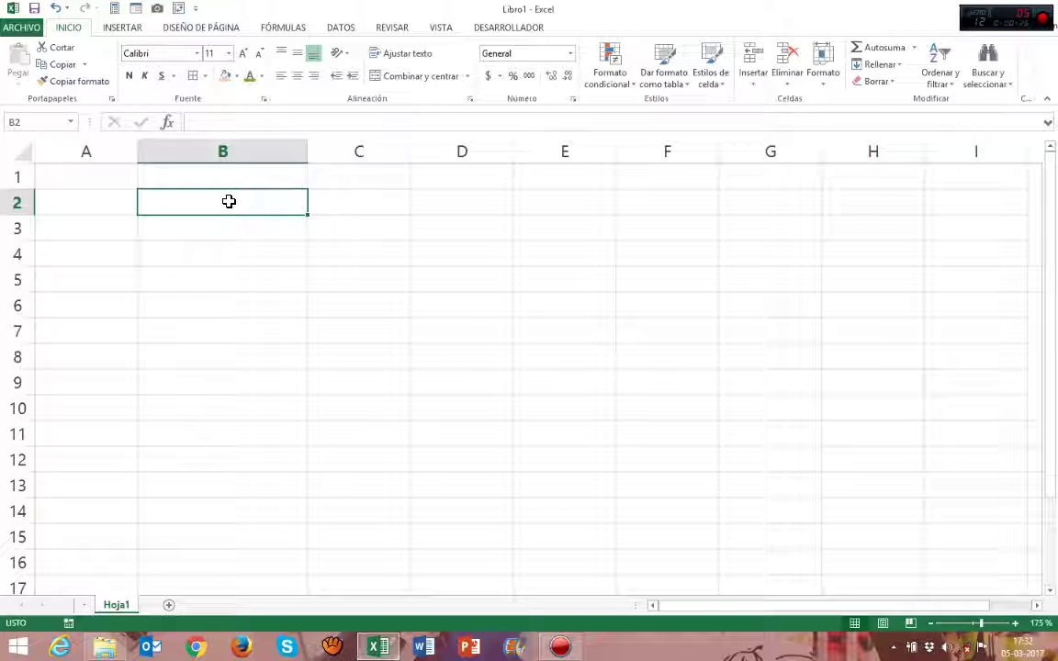
{"action": "left_click", "coordinate": [569, 53]}
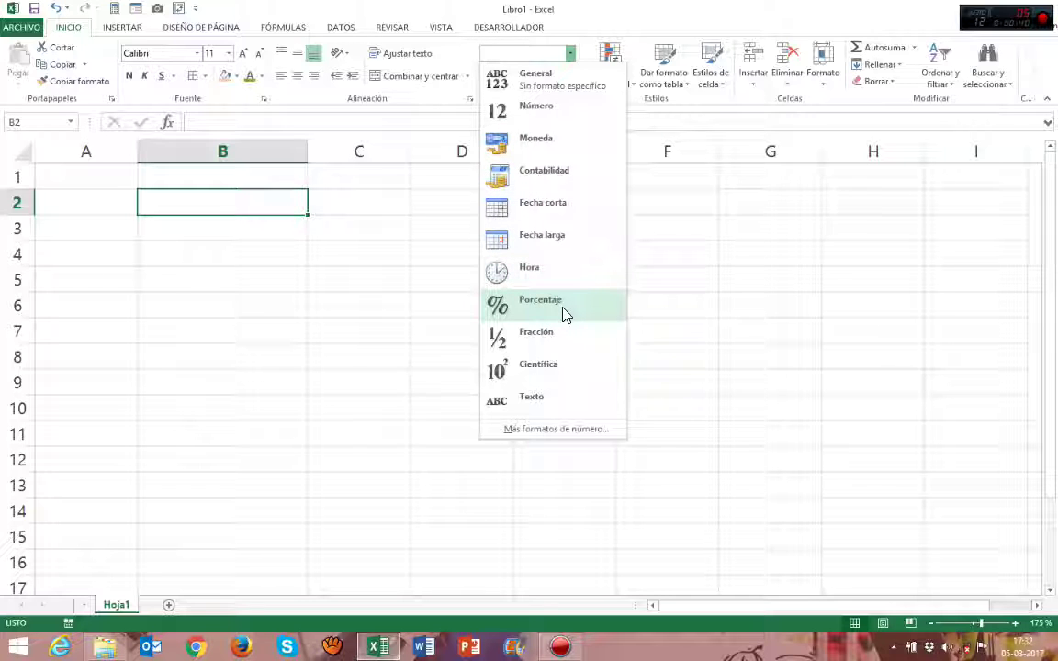
{"action": "left_click", "coordinate": [214, 206]}
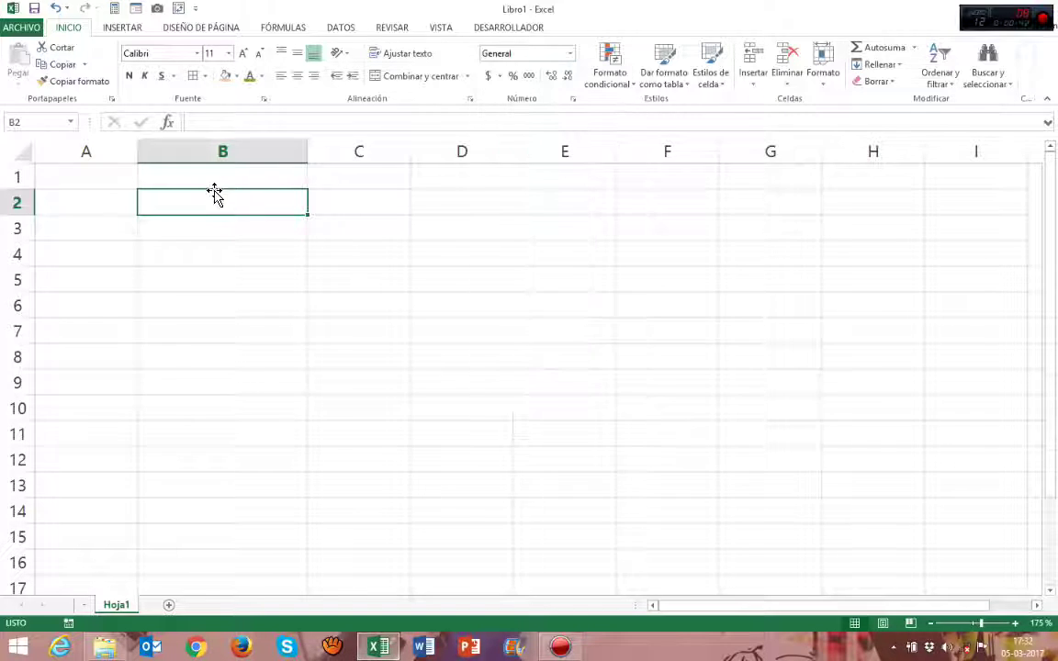
Widen column B to make more room for text in cell B1
{"action": "left_click", "coordinate": [215, 178]}
{"action": "left_click_drag", "start_coordinate": [307, 152], "coordinate": [265, 153]}
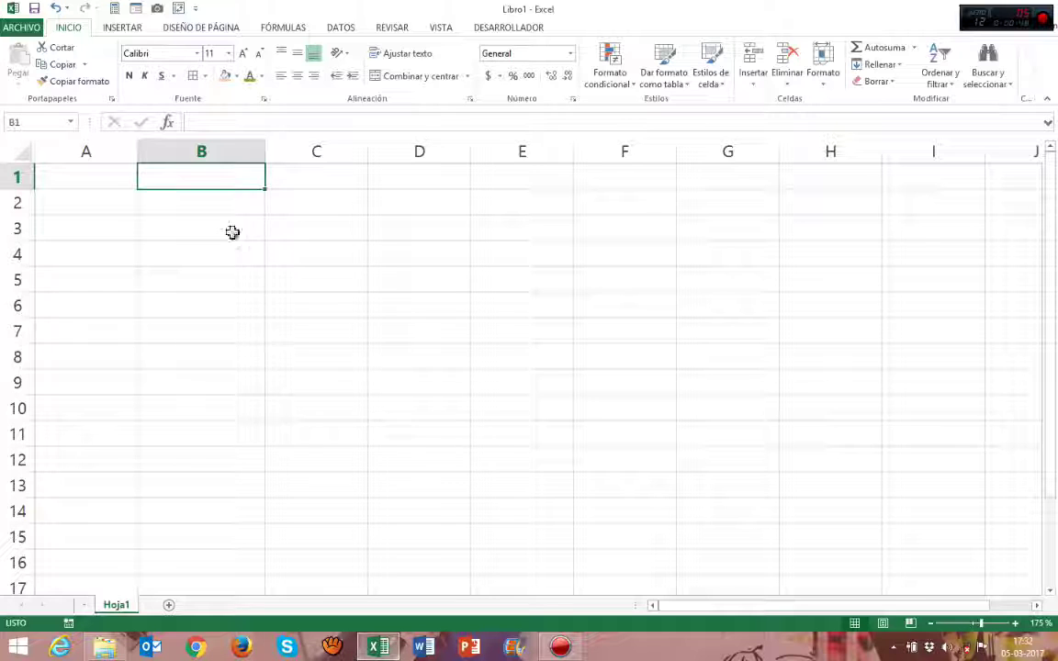
{"action": "left_click", "coordinate": [134, 174]}
{"action": "left_click", "coordinate": [190, 170]}
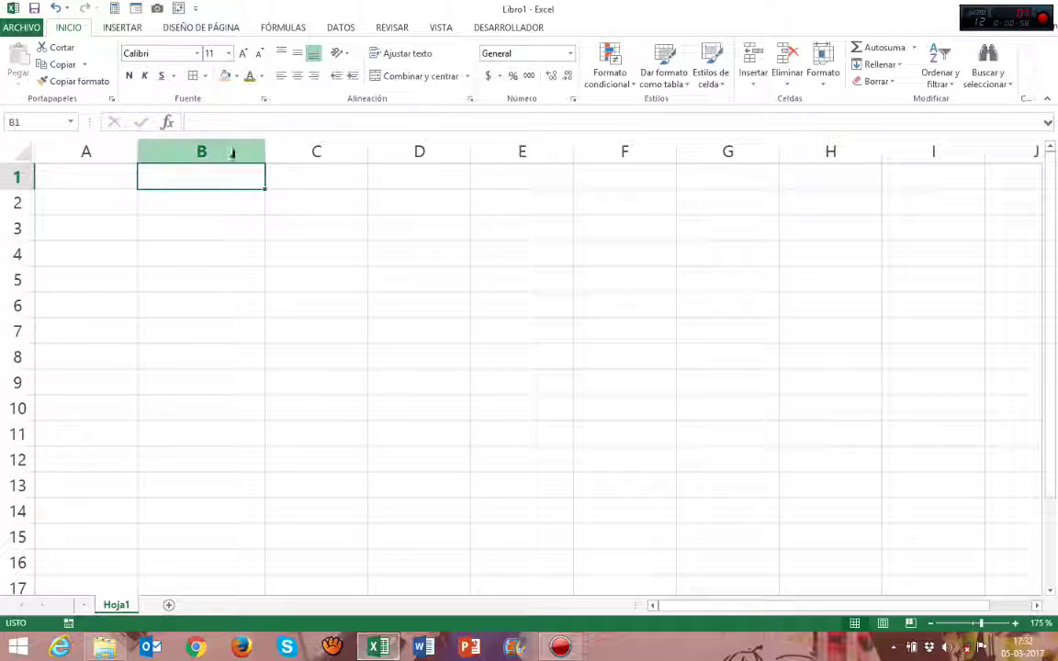
{"action": "left_click_drag", "start_coordinate": [265, 147], "coordinate": [351, 154]}
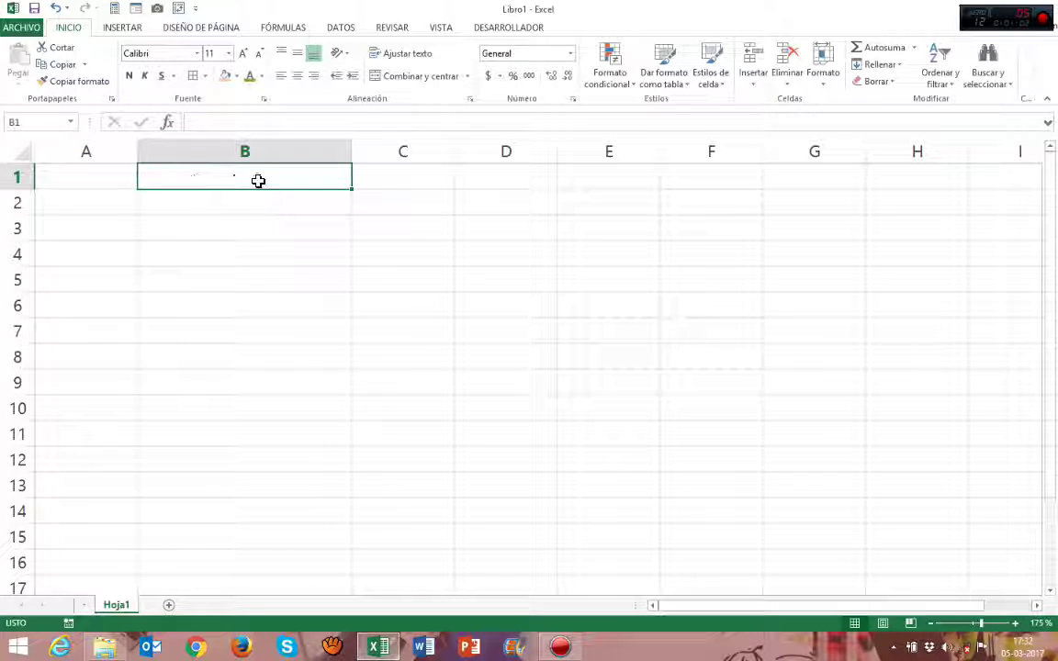
{"action": "left_click_drag", "start_coordinate": [352, 150], "coordinate": [362, 151]}
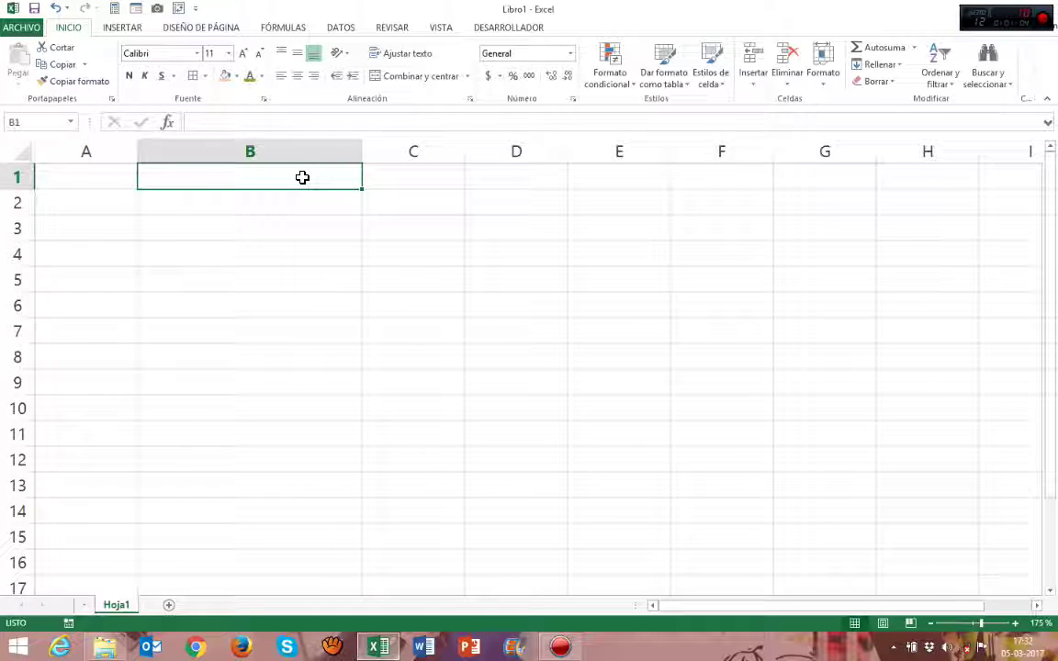
Enter the text "Introducción de excel sus principios básico y fundamentales" in cell B1
{"action": "type", "text": "In tro"}
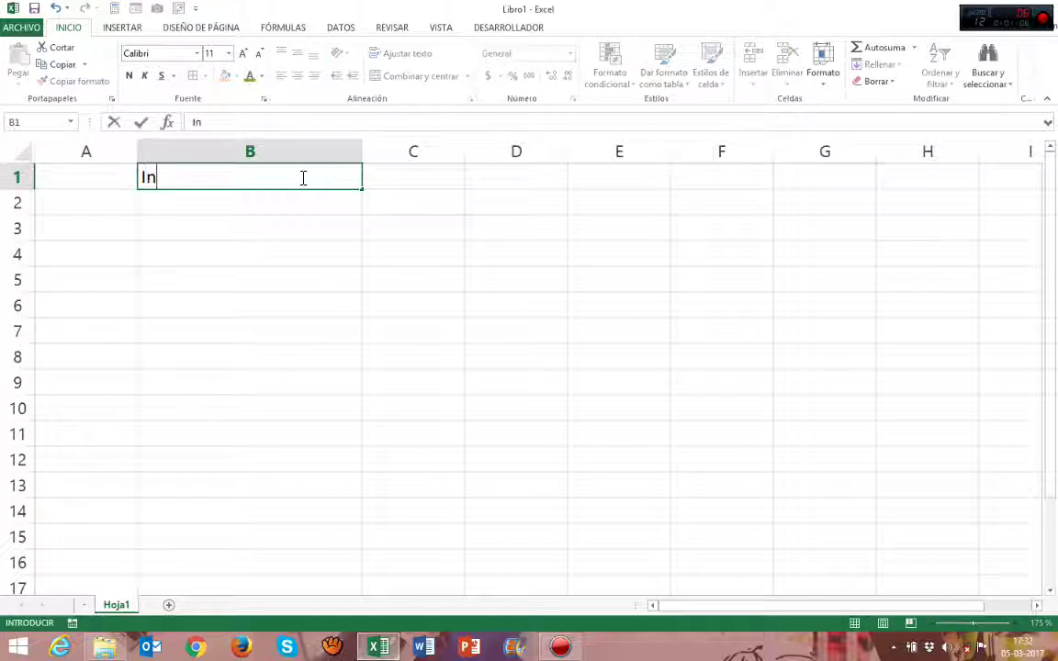
{"action": "key", "text": "BackSpace"}
{"action": "key", "text": "BackSpace"}
{"action": "key", "text": "BackSpace"}
{"action": "key", "text": "BackSpace"}
{"action": "type", "text": "troducci"}
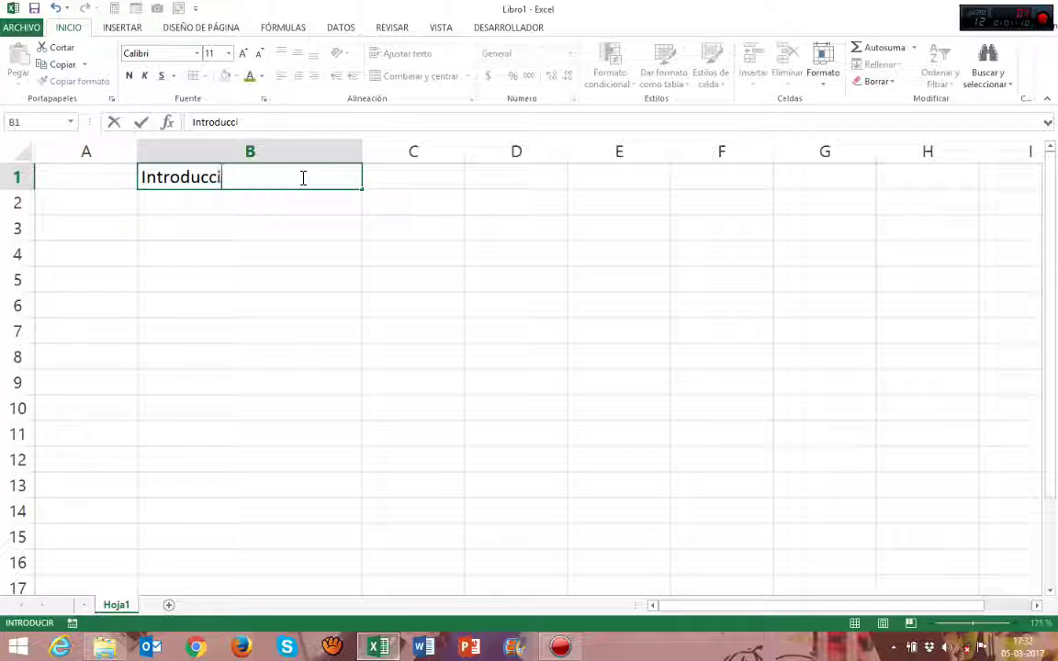
{"action": "type", "text": "ón de excel"}
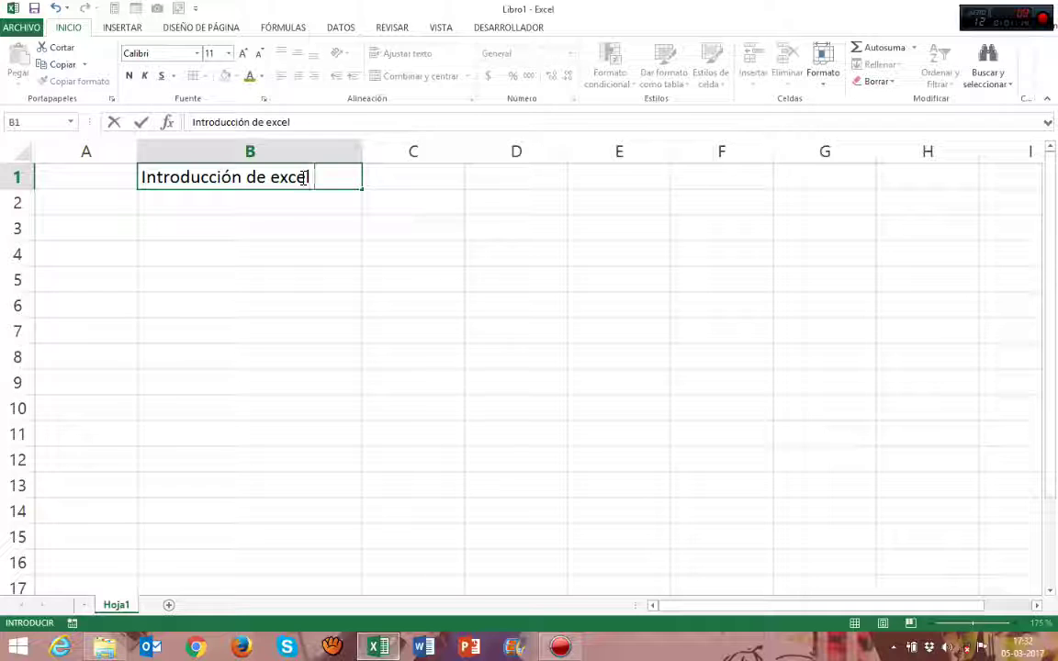
{"action": "key", "text": "BackSpace"}
{"action": "key", "text": "BackSpace"}
{"action": "type", "text": "l sus proi"}
{"action": "key", "text": "BackSpace"}
{"action": "key", "text": "BackSpace"}
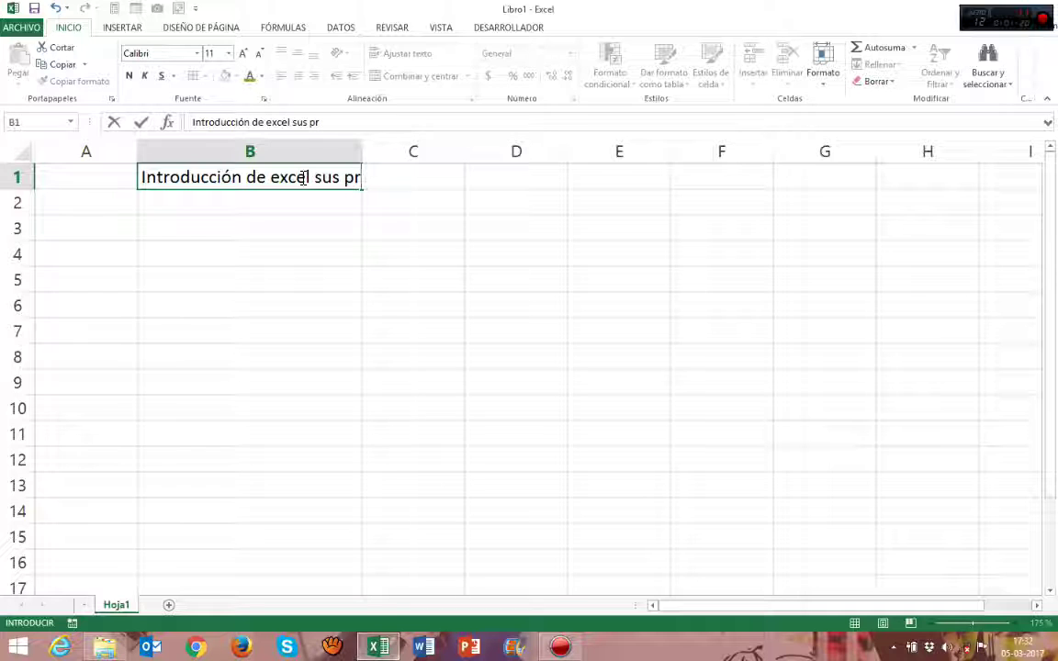
{"action": "type", "text": "incipios ba"}
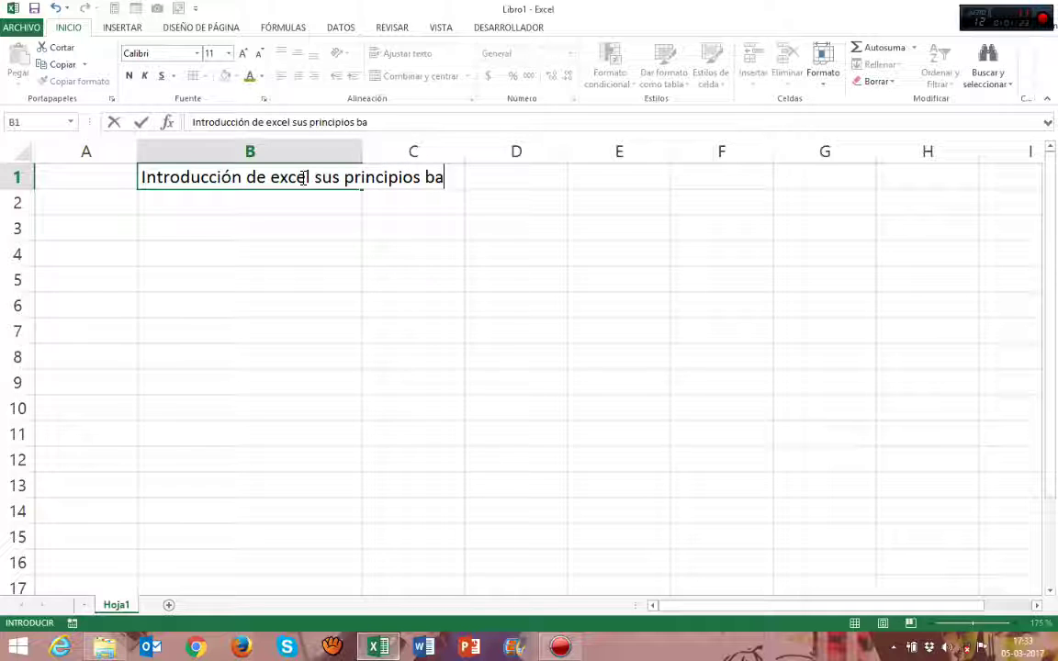
{"action": "key", "text": "BackSpace"}
{"action": "type", "text": "ásico y funda"}
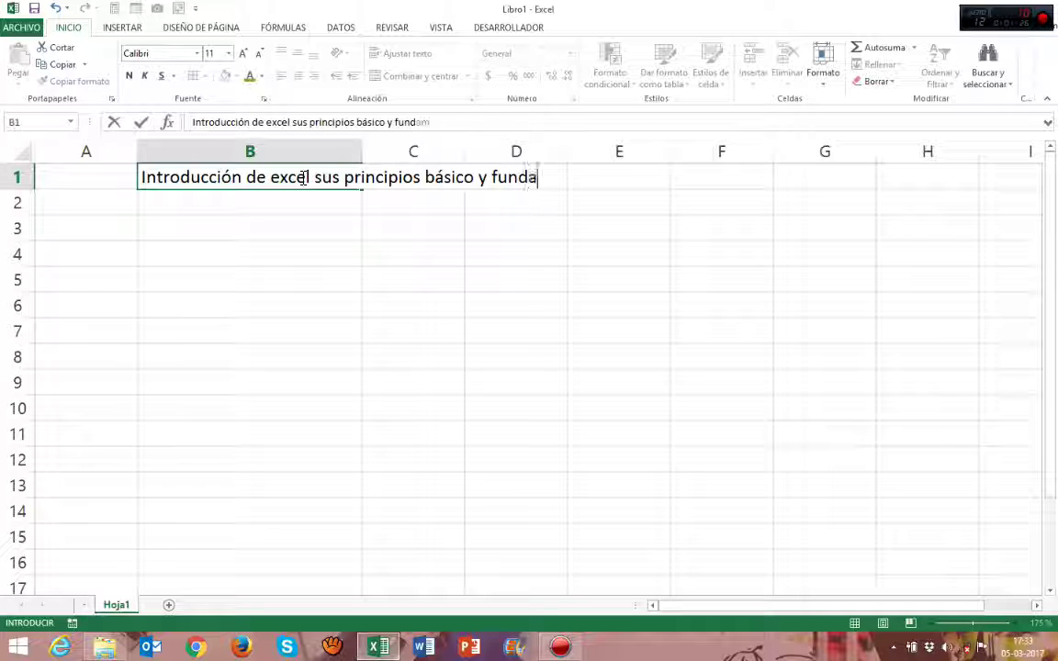
{"action": "type", "text": "mentales"}
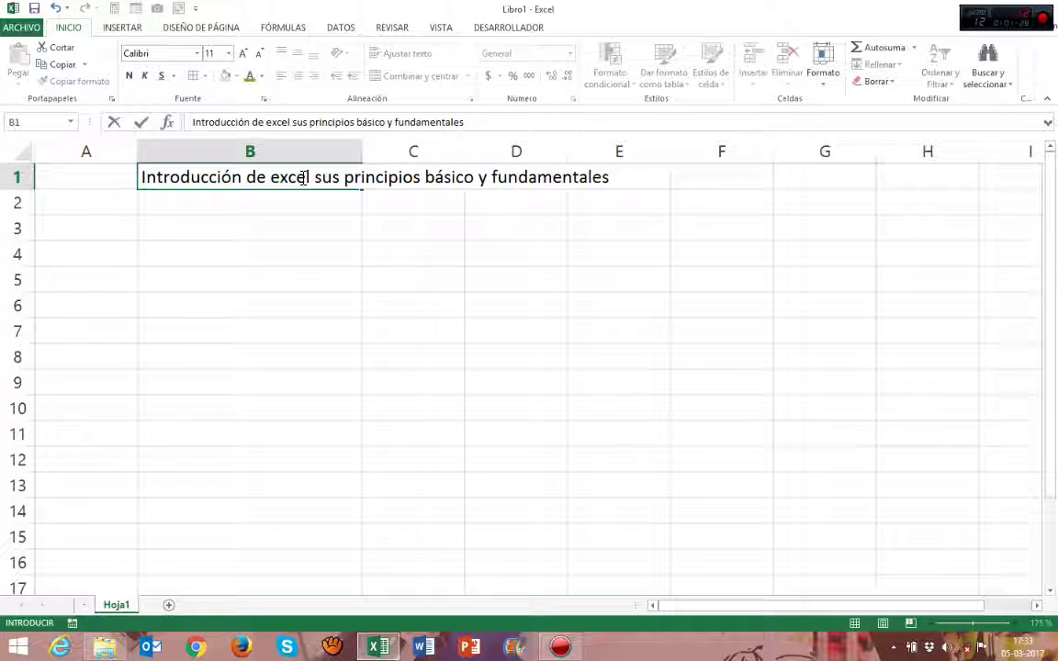
{"action": "key", "text": "Return"}
Wrap the text in cell B1 and expand the formula bar to show several lines
{"action": "left_click", "coordinate": [303, 177]}
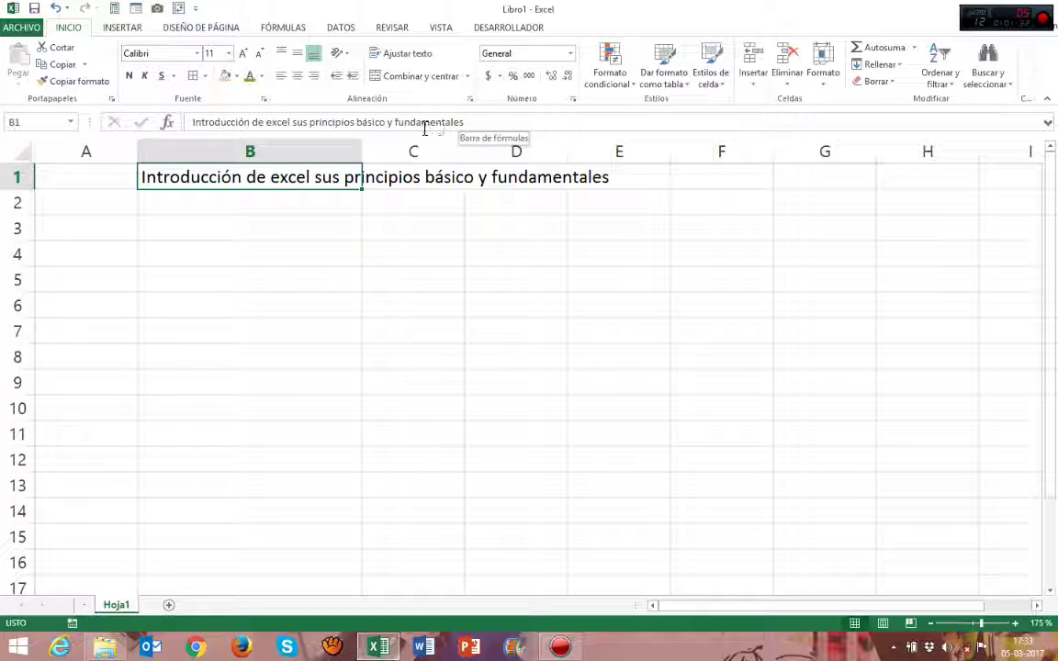
{"action": "left_click", "coordinate": [394, 56]}
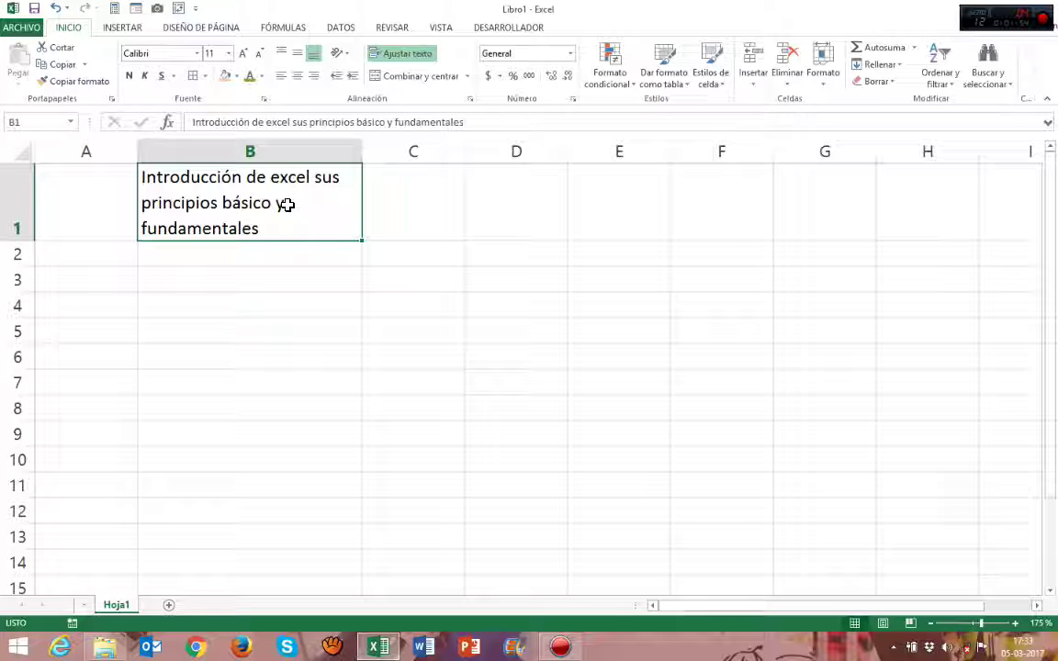
{"action": "left_click", "coordinate": [1047, 123]}
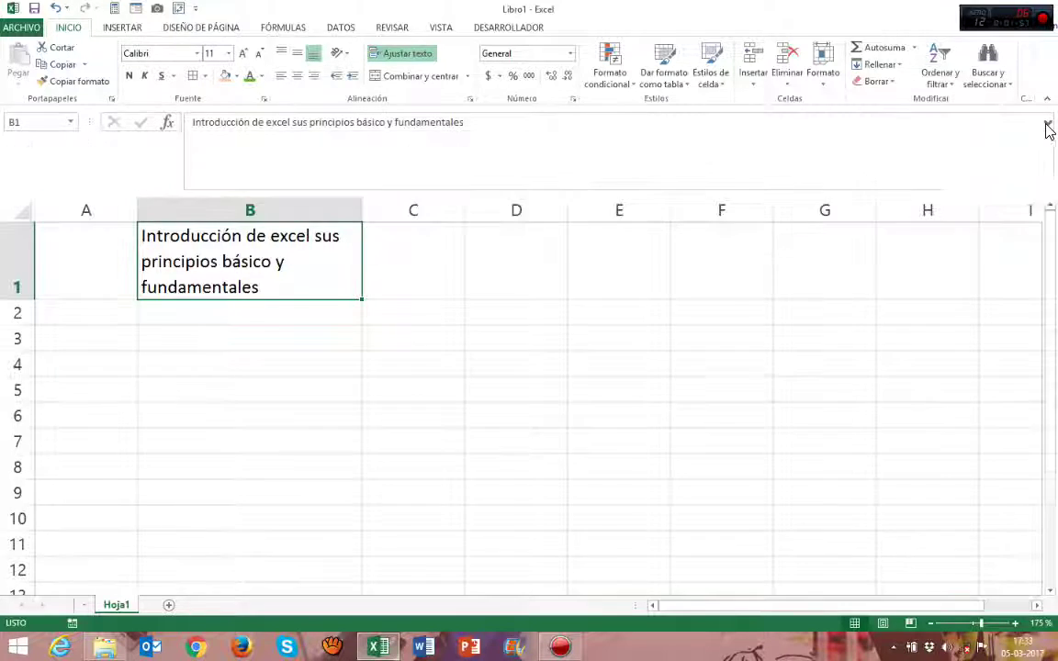
End the text in cell B1 with a period and add "Los proncipios de excel" on a new line within the same cell
{"action": "left_click", "coordinate": [514, 134]}
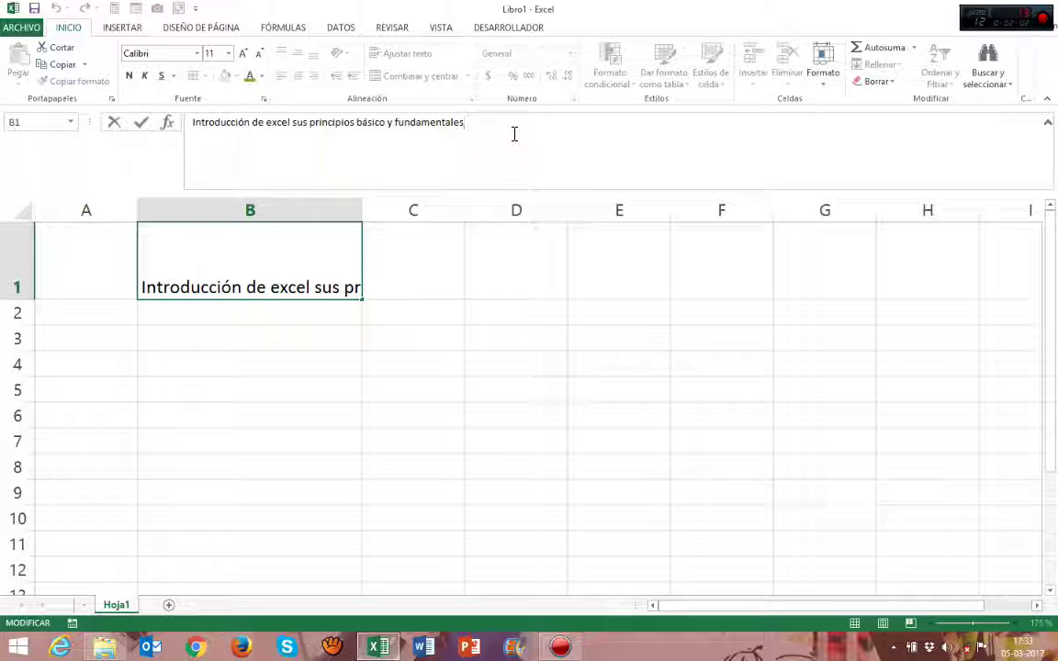
{"action": "type", "text": "."}
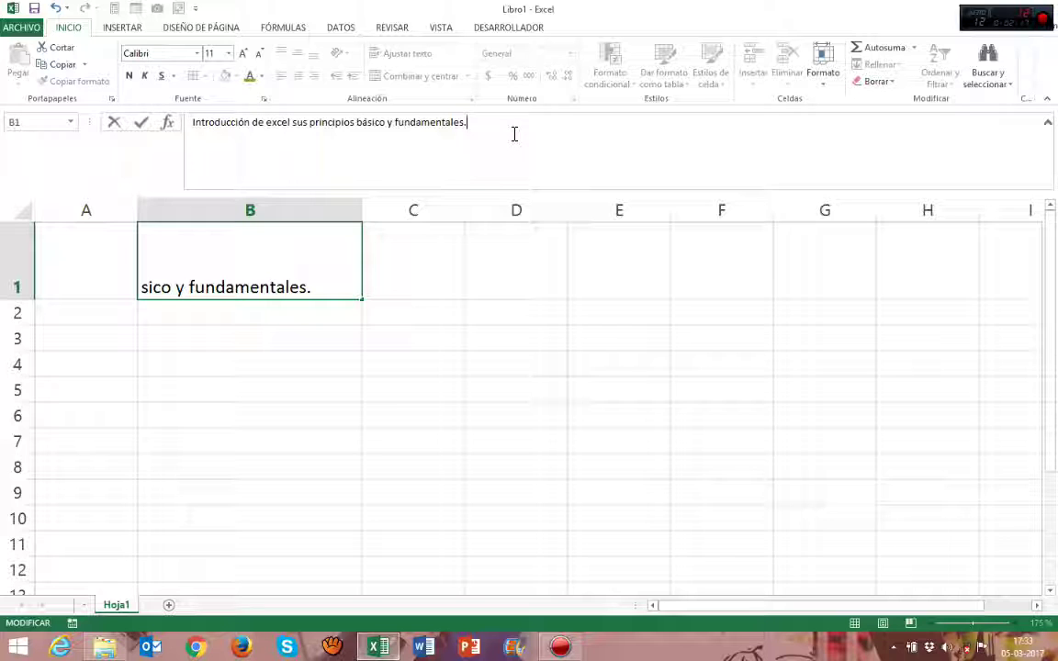
{"action": "key", "text": "alt+Return"}
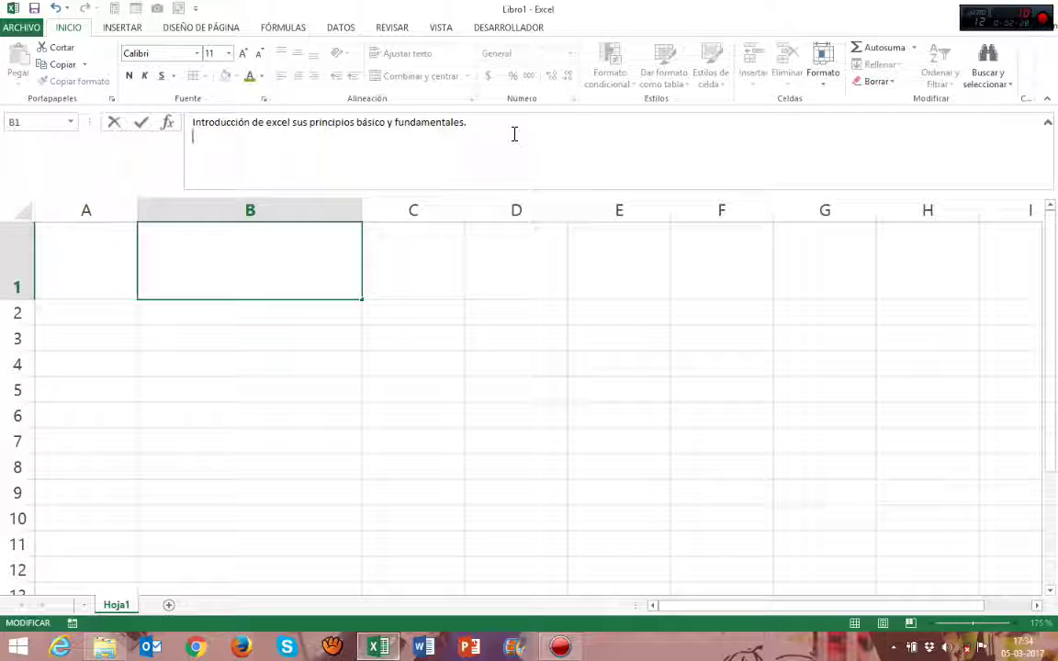
{"action": "type", "text": "Lo"}
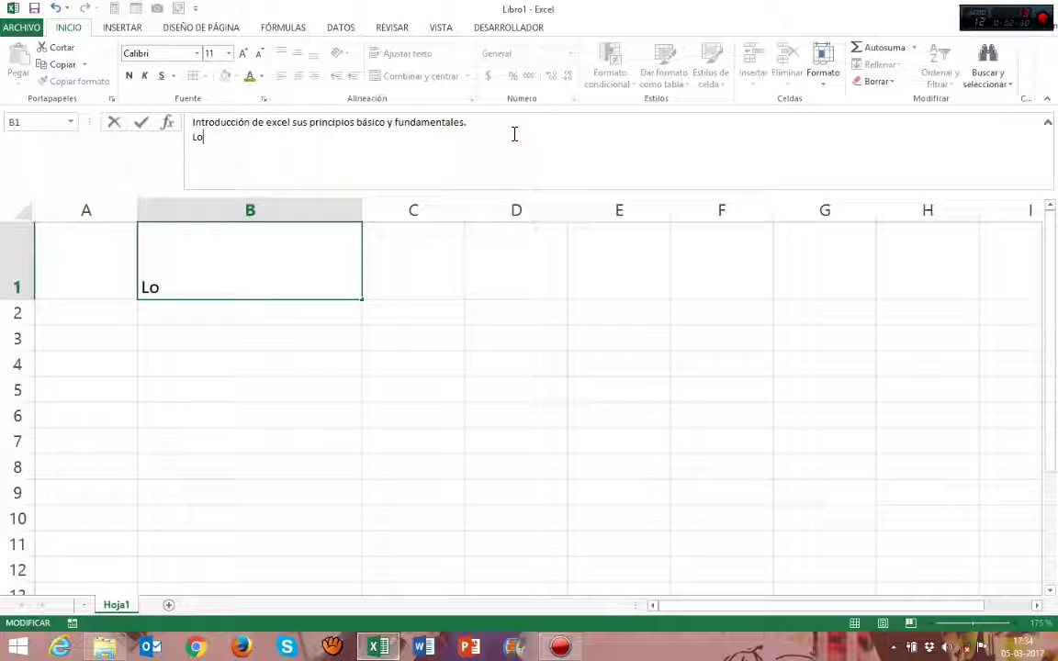
{"action": "type", "text": "s pronc"}
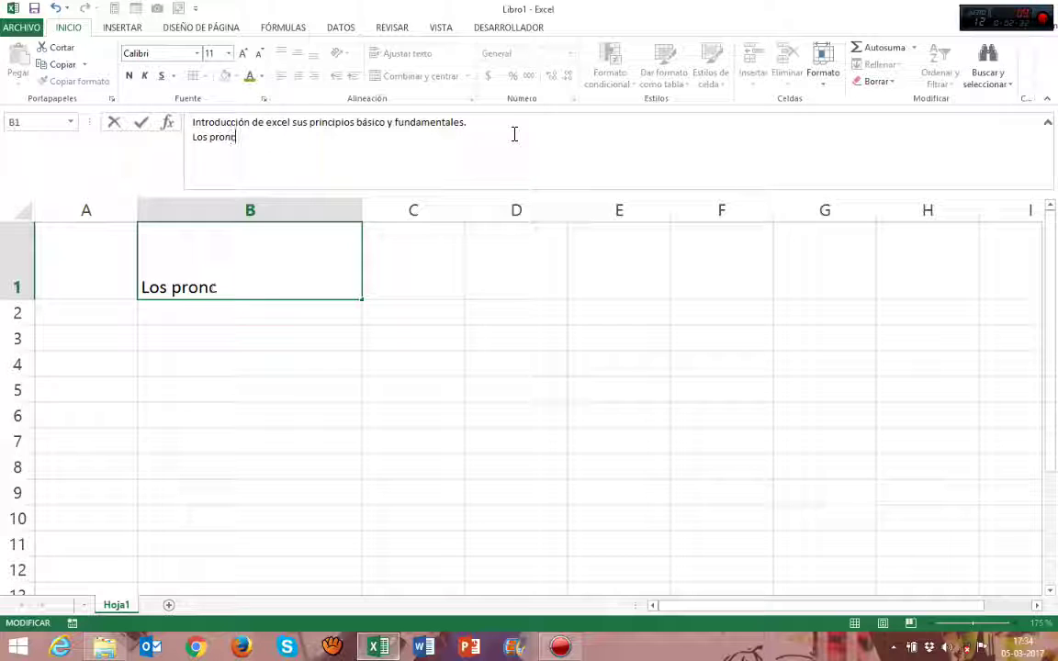
{"action": "type", "text": "ipios de excel"}
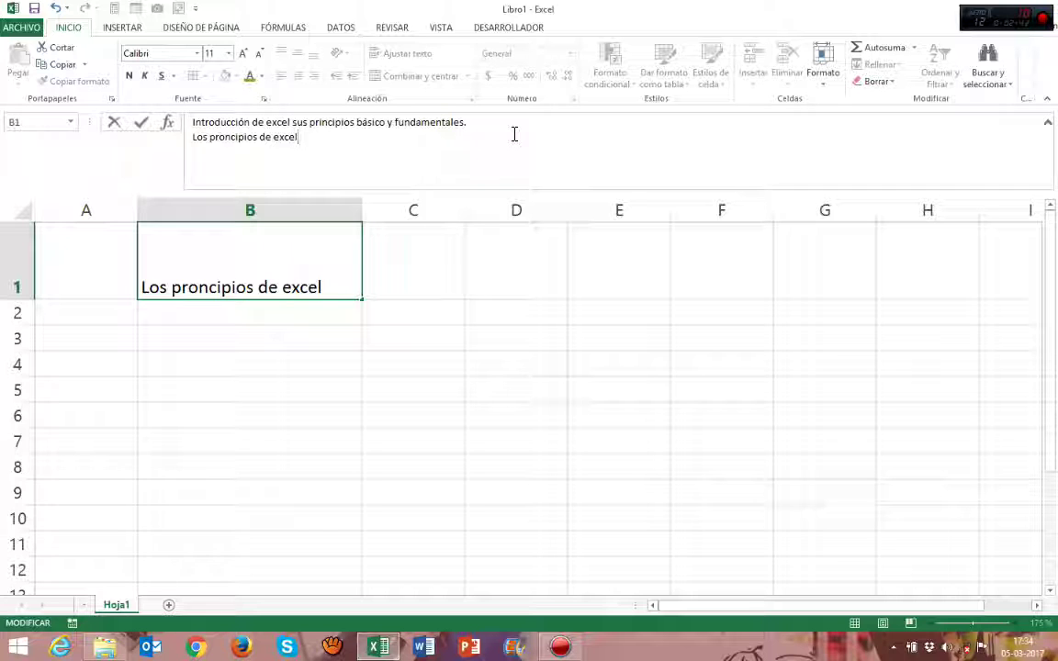
{"action": "key", "text": "Return"}
{"action": "left_click", "coordinate": [266, 272]}
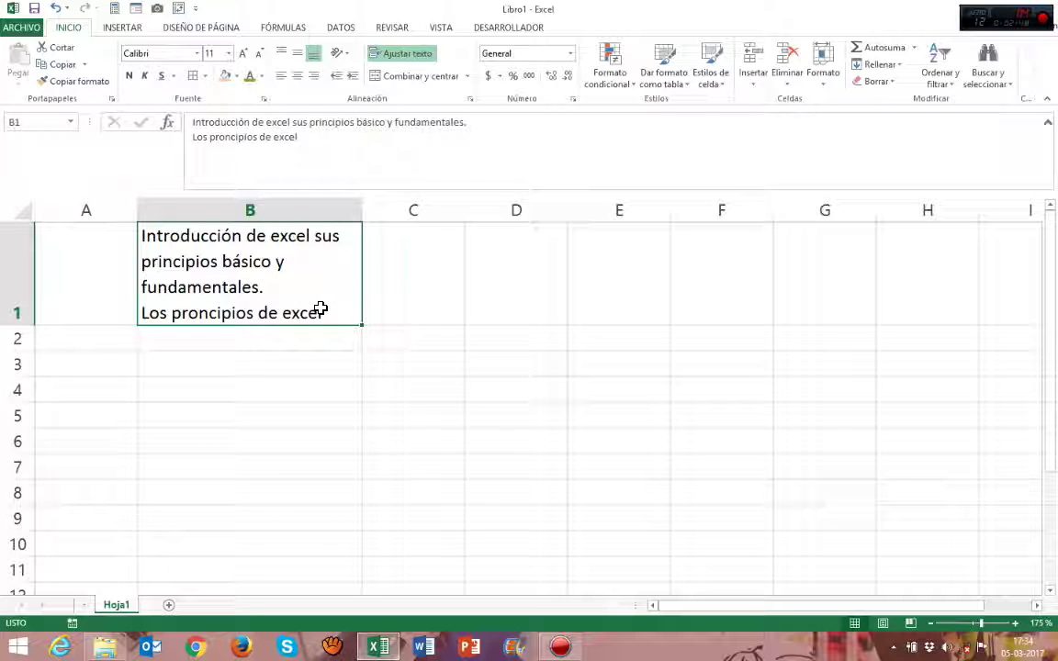
{"action": "left_click", "coordinate": [331, 137]}
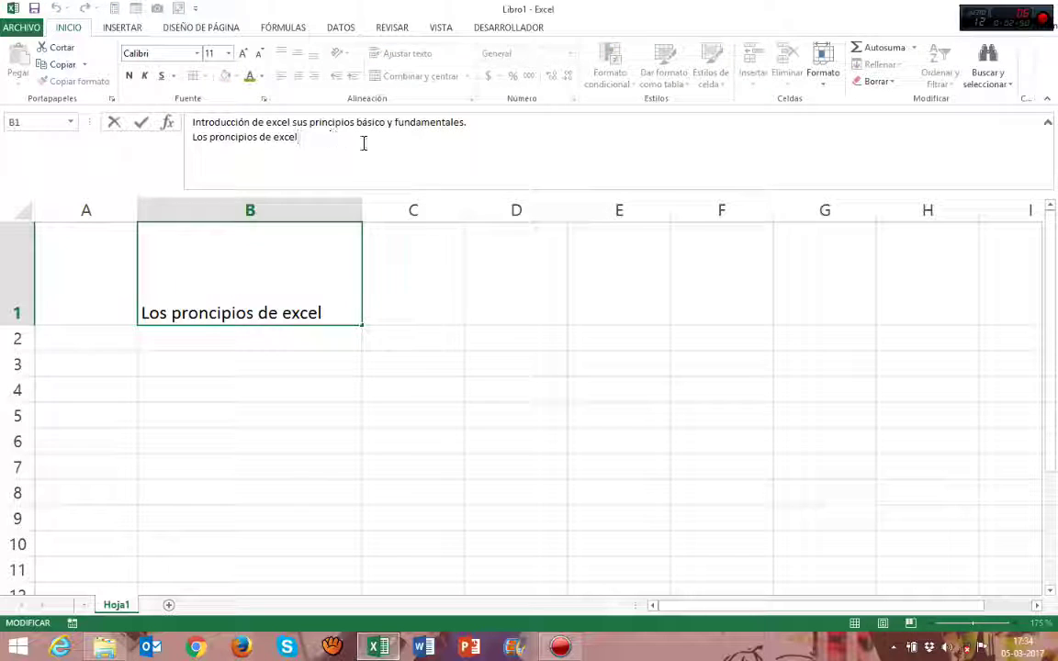
Enter the shortcut label "ALT + ENTER" in cell D1
{"action": "left_click", "coordinate": [500, 288]}
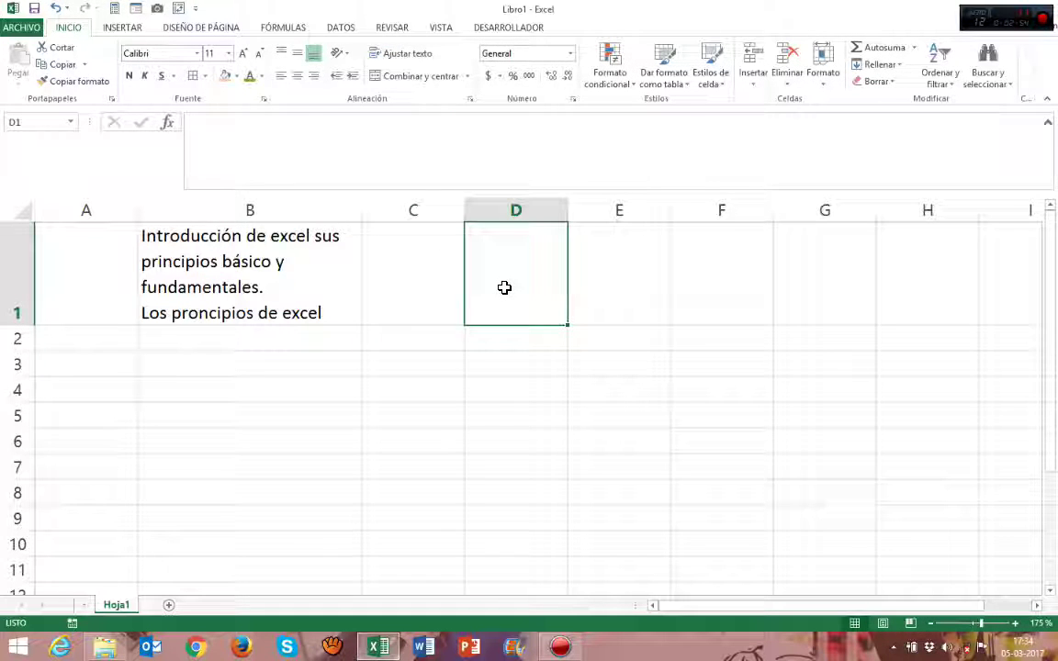
{"action": "type", "text": "ALT"}
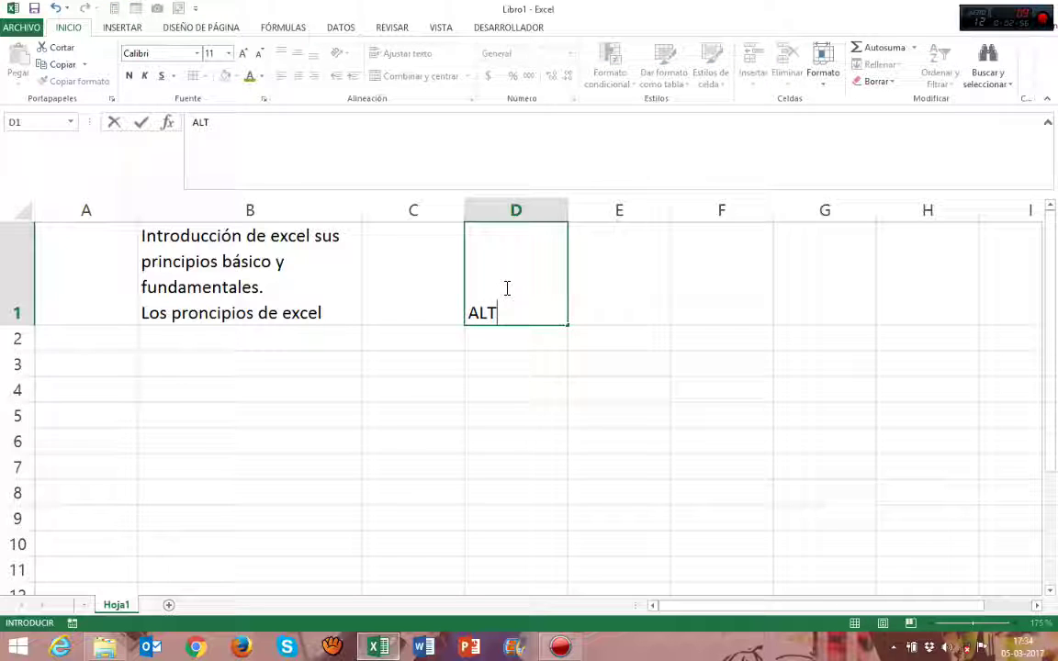
{"action": "type", "text": " + ENTR"}
{"action": "key", "text": "BackSpace"}
{"action": "type", "text": "ER"}
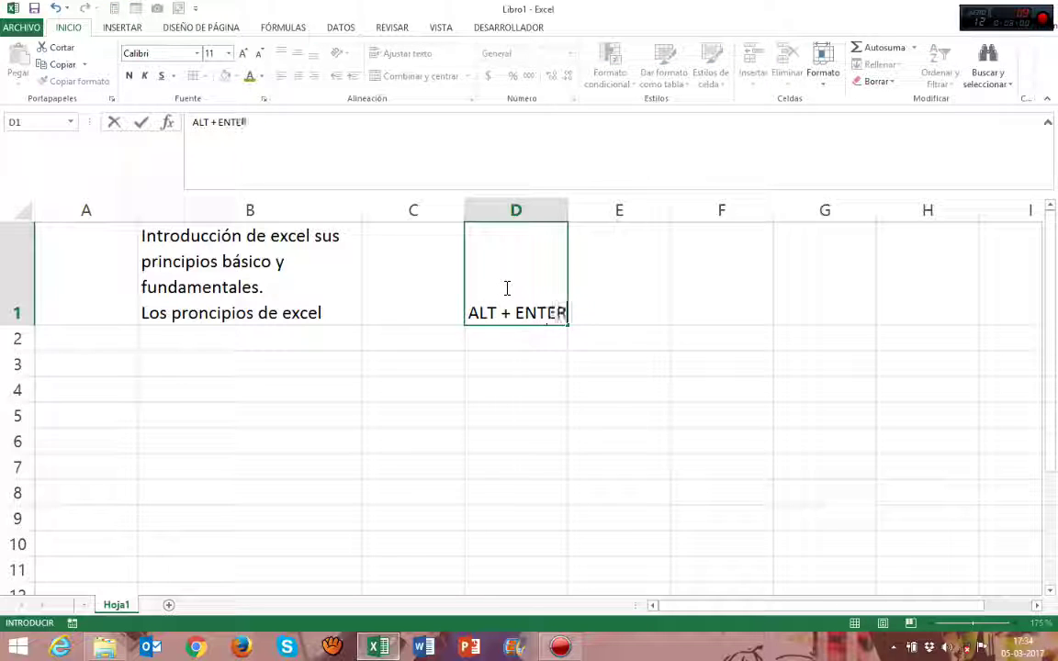
{"action": "key", "text": "Return"}
Enter the description "UN ESPACIO TIPO ENTER EN MI CELDA DE EXCEL" in cell E1, beside the shortcut label
{"action": "left_click", "coordinate": [504, 288]}
{"action": "key", "text": "Right"}
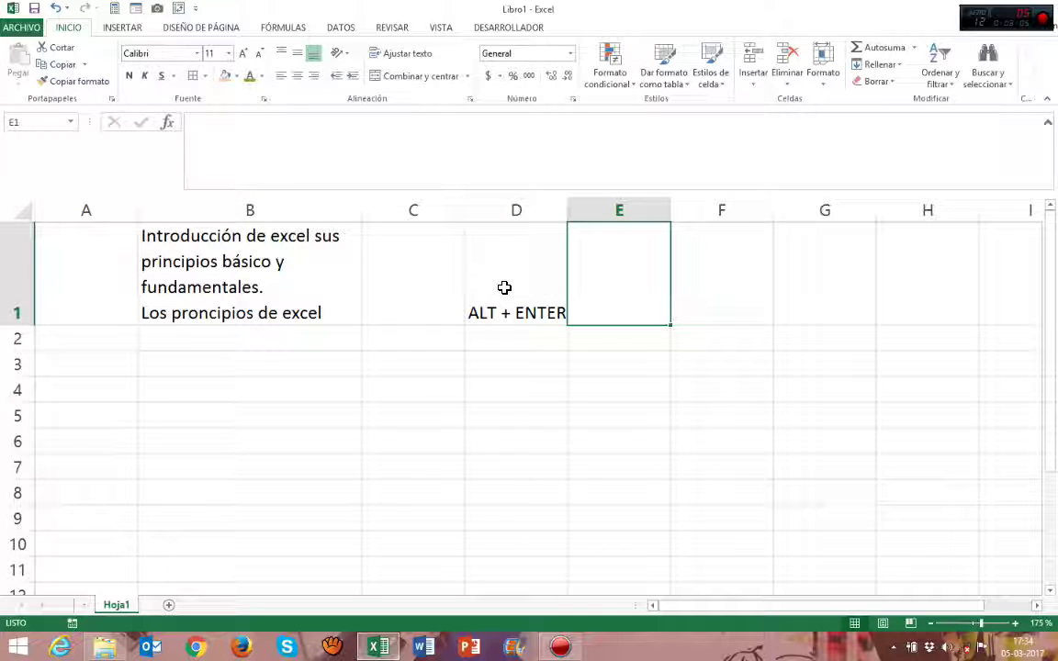
{"action": "type", "text": "UN ESPACIO"}
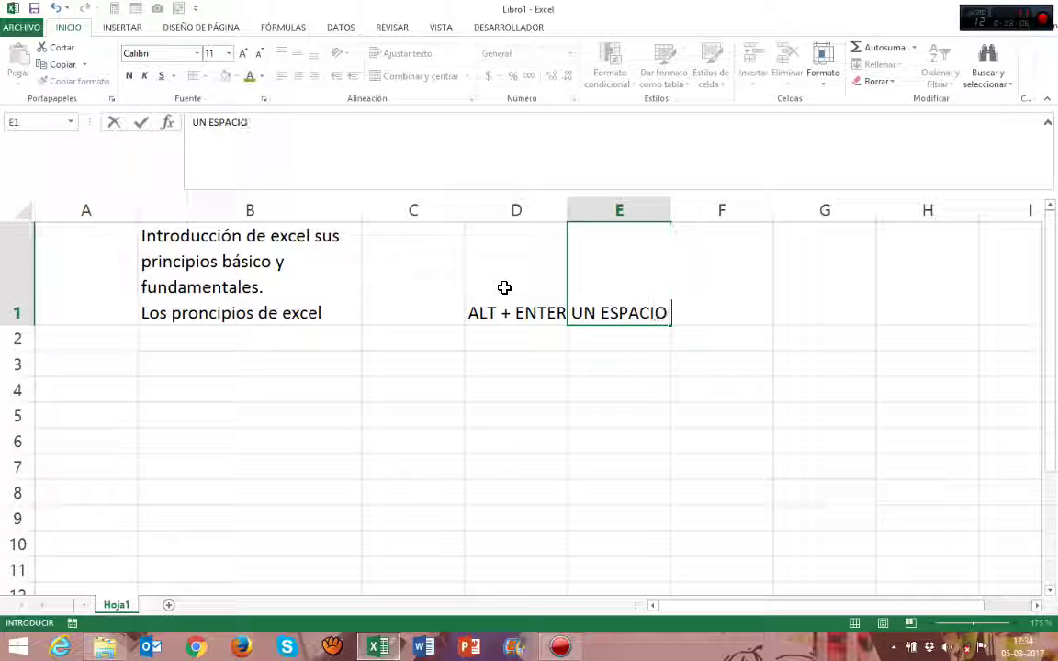
{"action": "type", "text": " TIPO ENTE"}
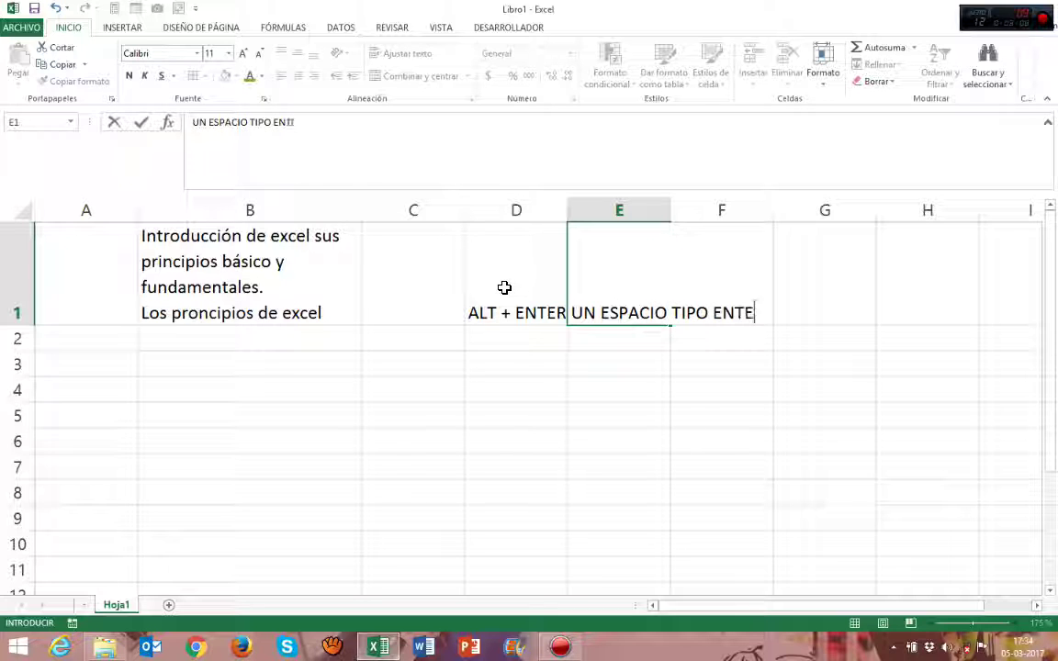
{"action": "type", "text": "R EN MI "}
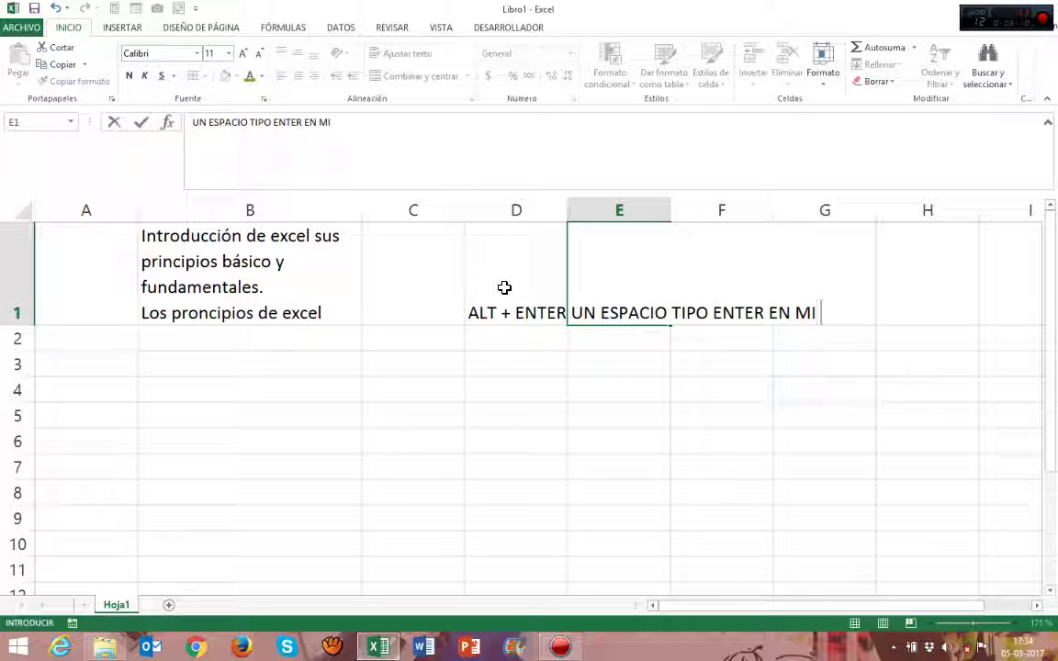
{"action": "type", "text": "CELDA DE "}
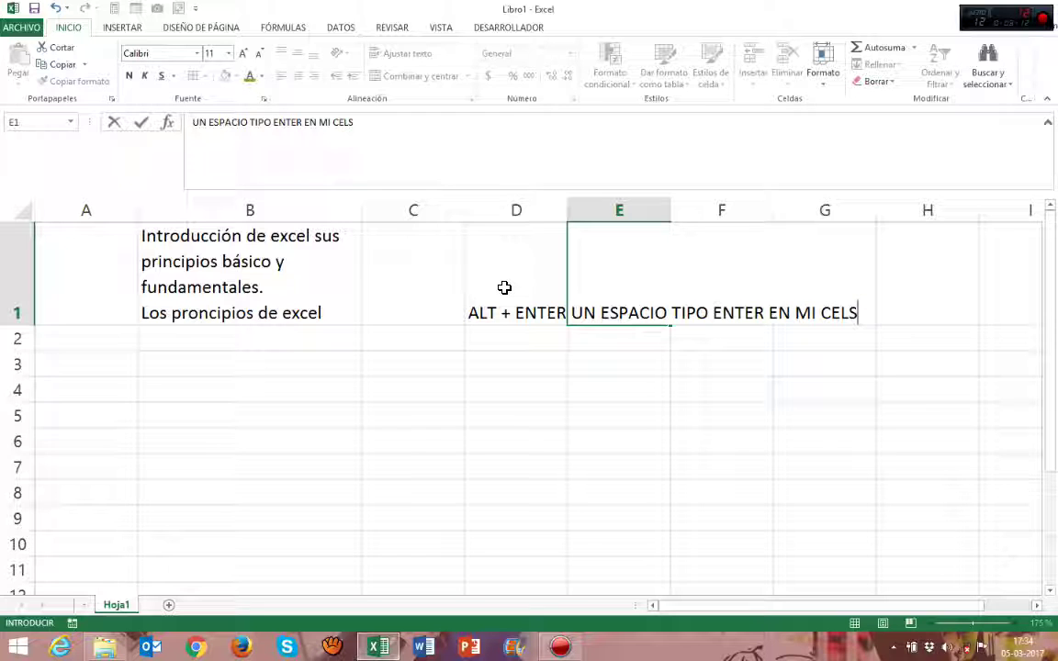
{"action": "type", "text": "EXCEL"}
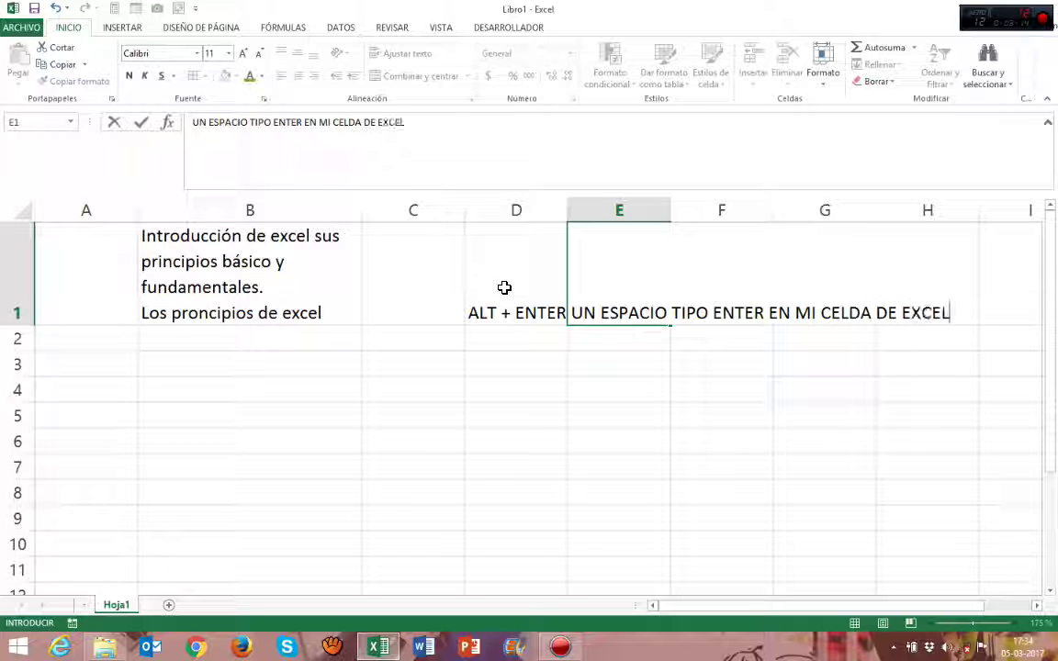
{"action": "key", "text": "Return"}
Centre the contents of cells D1 and E1 both vertically and horizontally
{"action": "left_click", "coordinate": [558, 291]}
{"action": "left_click_drag", "start_coordinate": [558, 292], "coordinate": [612, 296]}
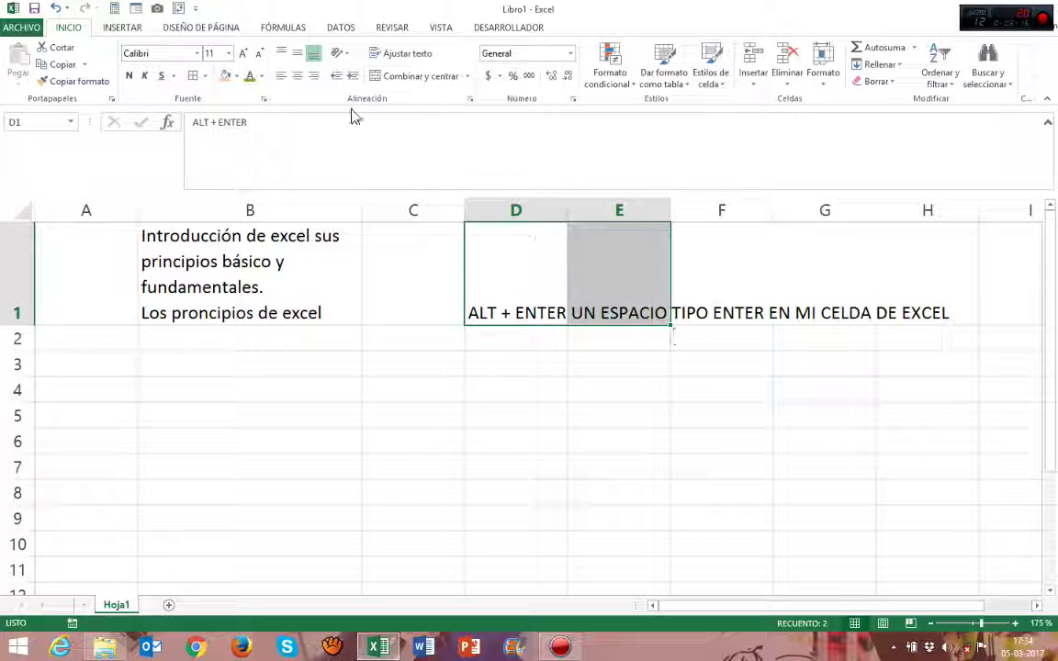
{"action": "left_click", "coordinate": [296, 52]}
{"action": "left_click", "coordinate": [296, 76]}
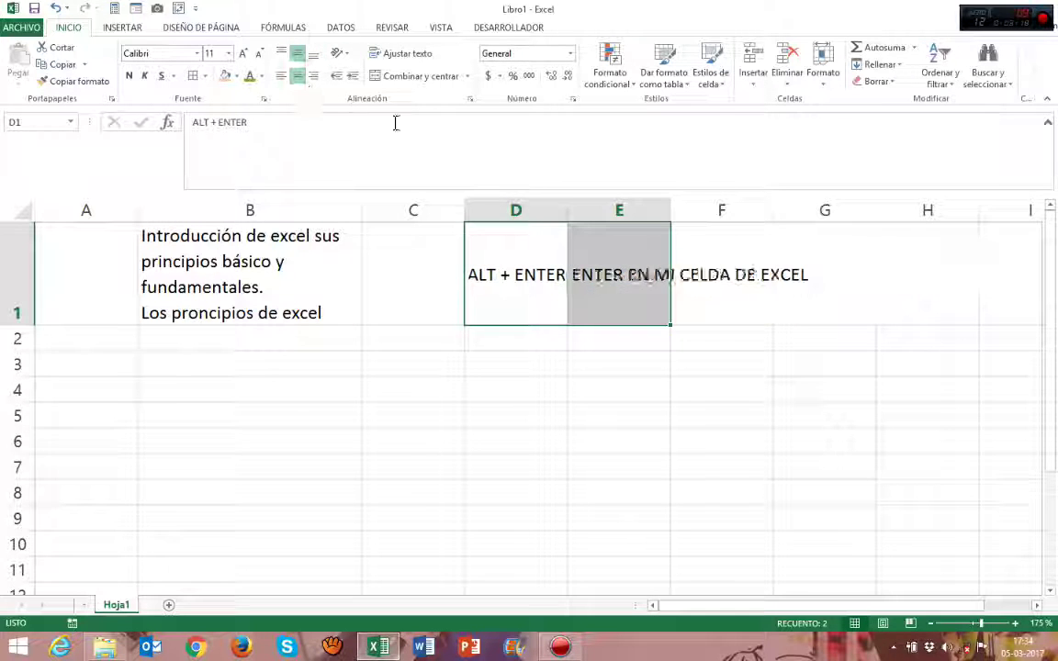
{"action": "left_click", "coordinate": [611, 289]}
{"action": "left_click", "coordinate": [523, 285]}
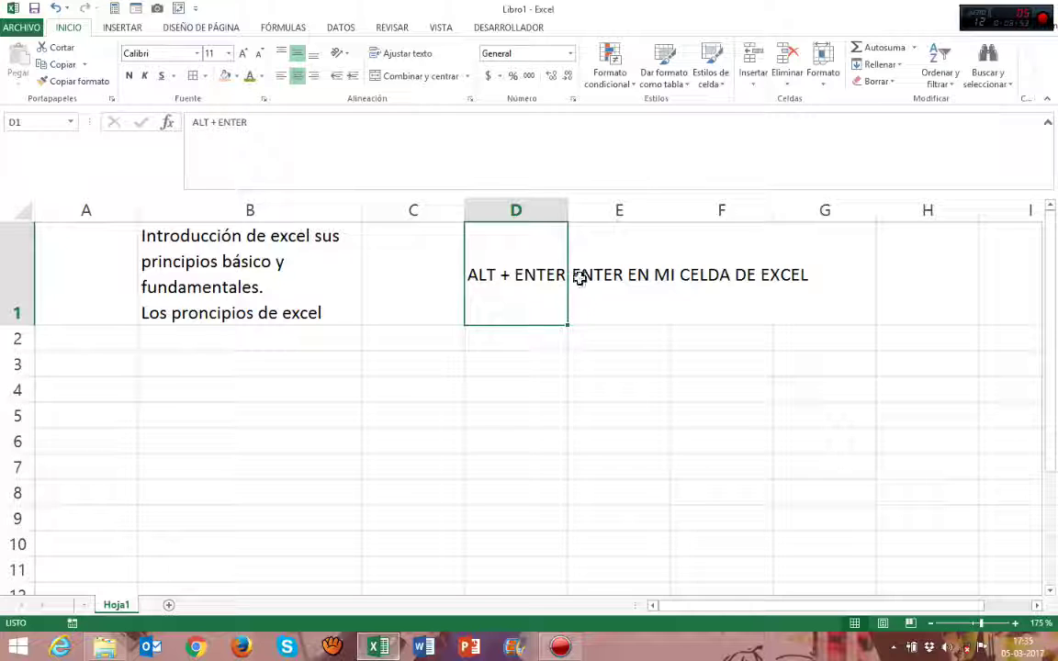
Clear the contents of cells E1, D1 and B1 so the sheet is empty
{"action": "left_click", "coordinate": [602, 273]}
{"action": "key", "text": "BackSpace"}
{"action": "key", "text": "Return"}
{"action": "left_click", "coordinate": [600, 272]}
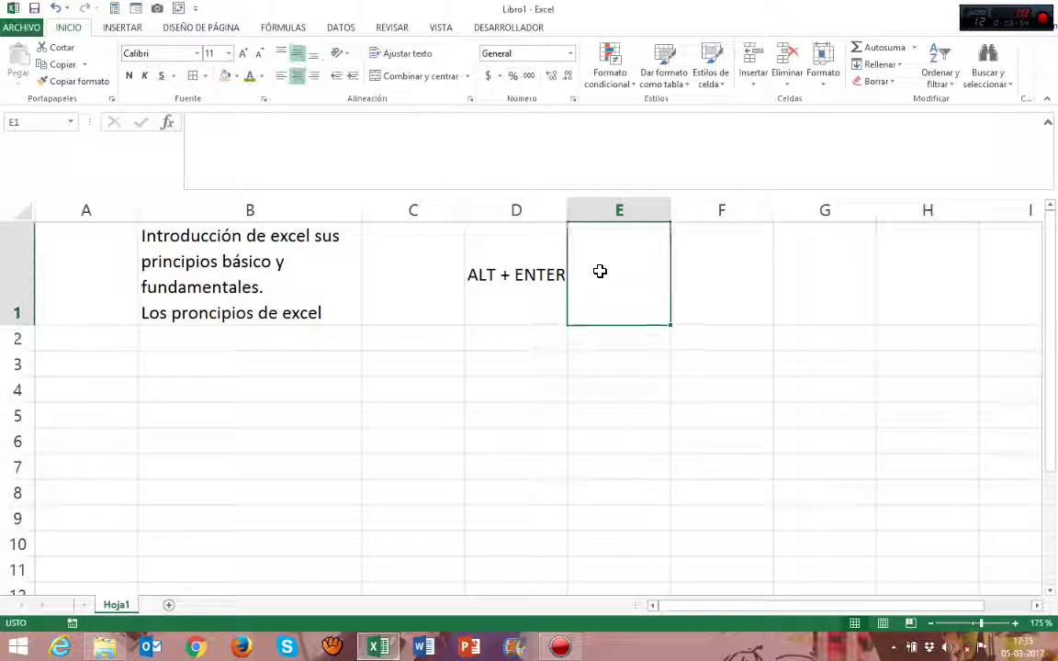
{"action": "key", "text": "Left"}
{"action": "key", "text": "BackSpace"}
{"action": "key", "text": "Left"}
{"action": "key", "text": "Left"}
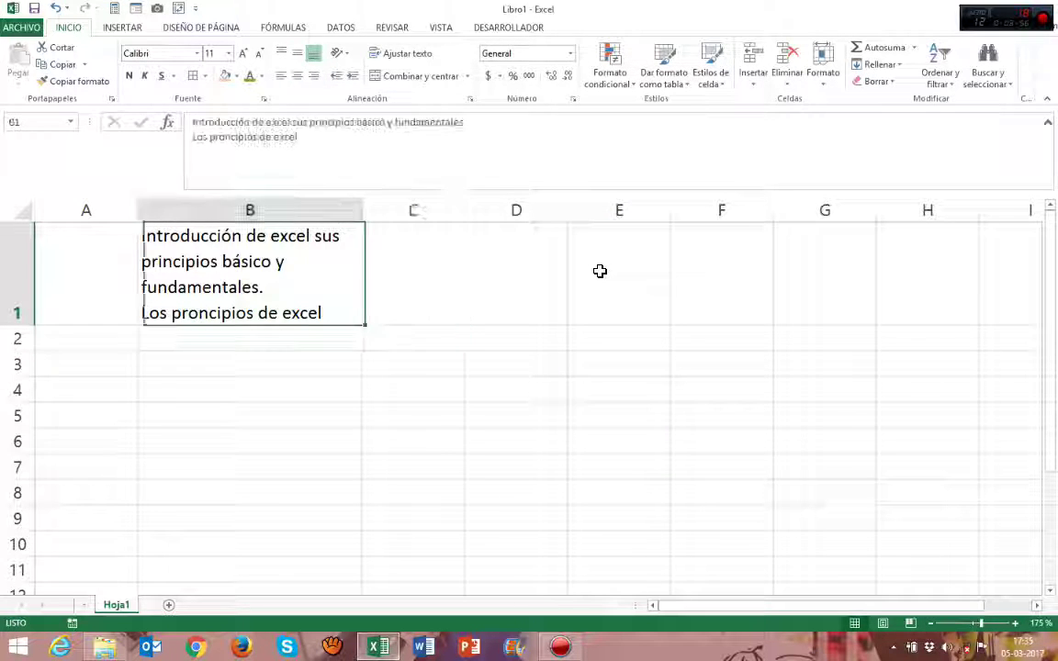
{"action": "key", "text": "BackSpace"}
{"action": "key", "text": "Return"}
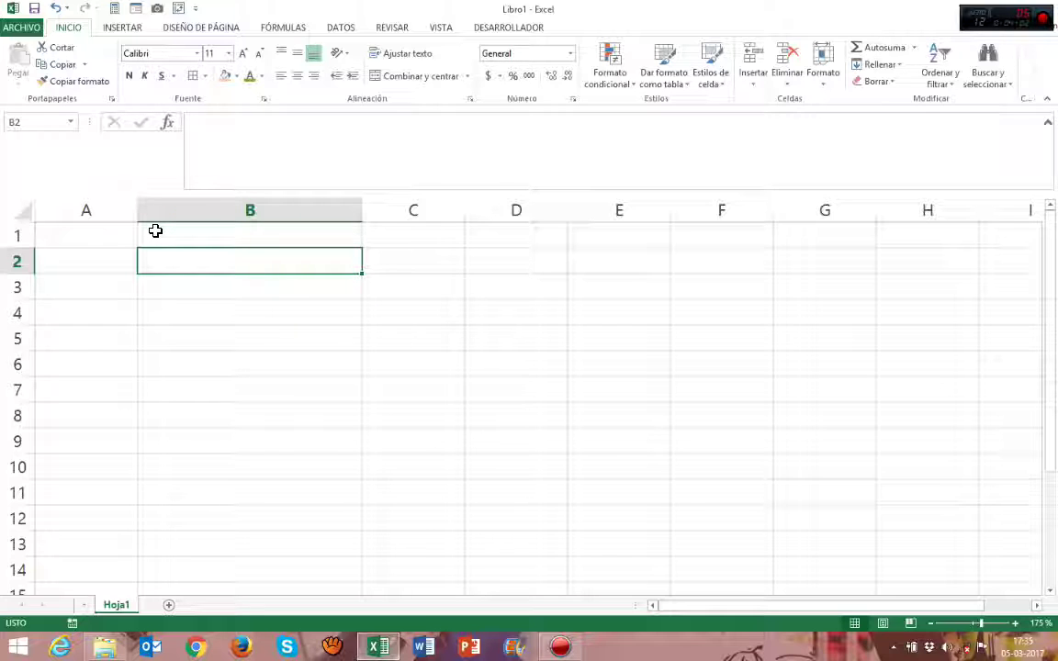
Enter the shortcut label "CTRL + CURSOR" in cell A1 and widen column A to fit the text
{"action": "left_click", "coordinate": [113, 241]}
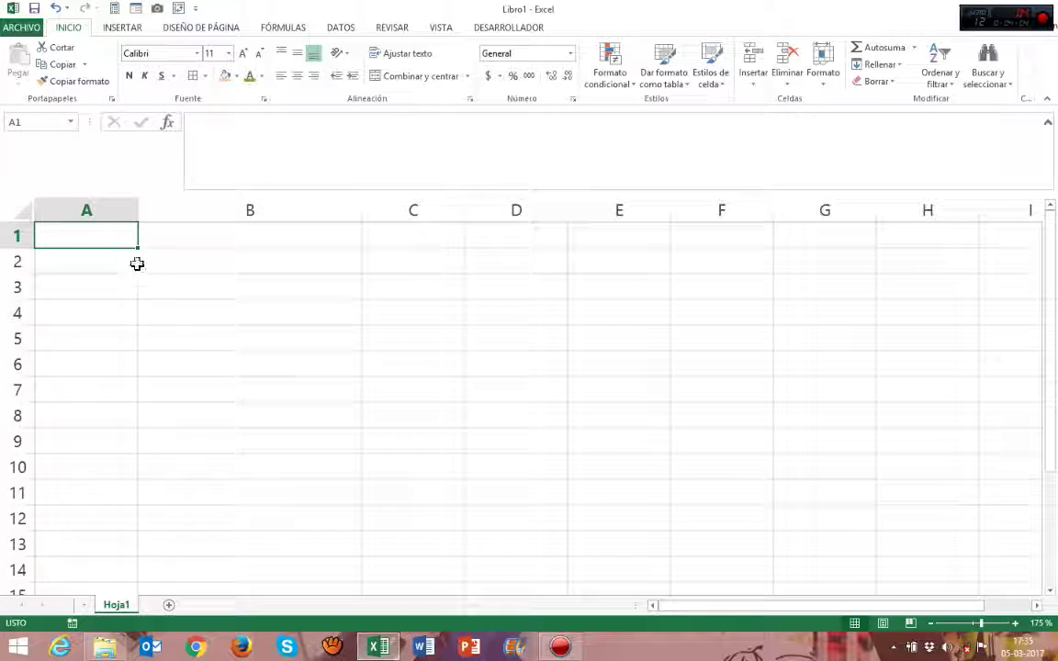
{"action": "left_click", "coordinate": [143, 250]}
{"action": "left_click", "coordinate": [129, 239]}
{"action": "type", "text": "CTRL "}
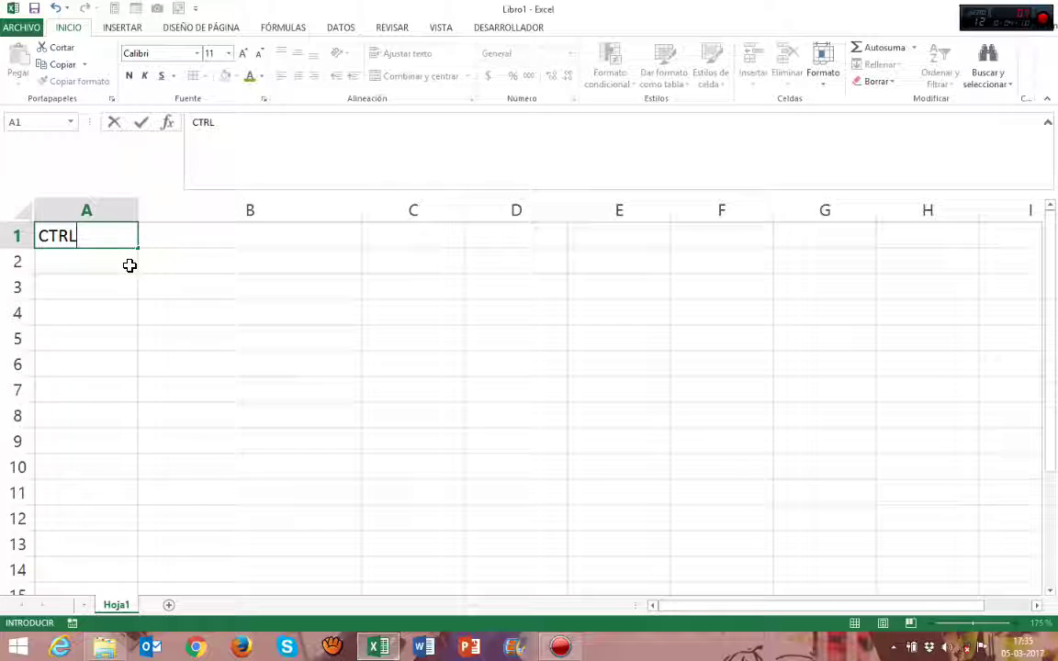
{"action": "type", "text": "+ CURSOR"}
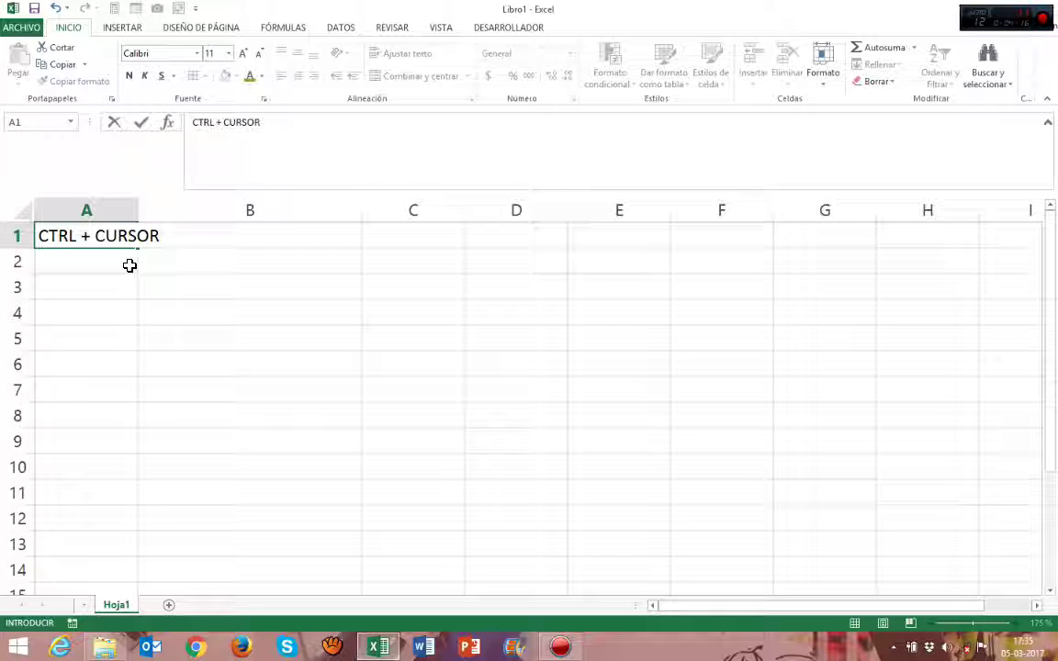
{"action": "key", "text": "Return"}
{"action": "left_click_drag", "start_coordinate": [136, 217], "coordinate": [163, 215]}
{"action": "left_click", "coordinate": [142, 235]}
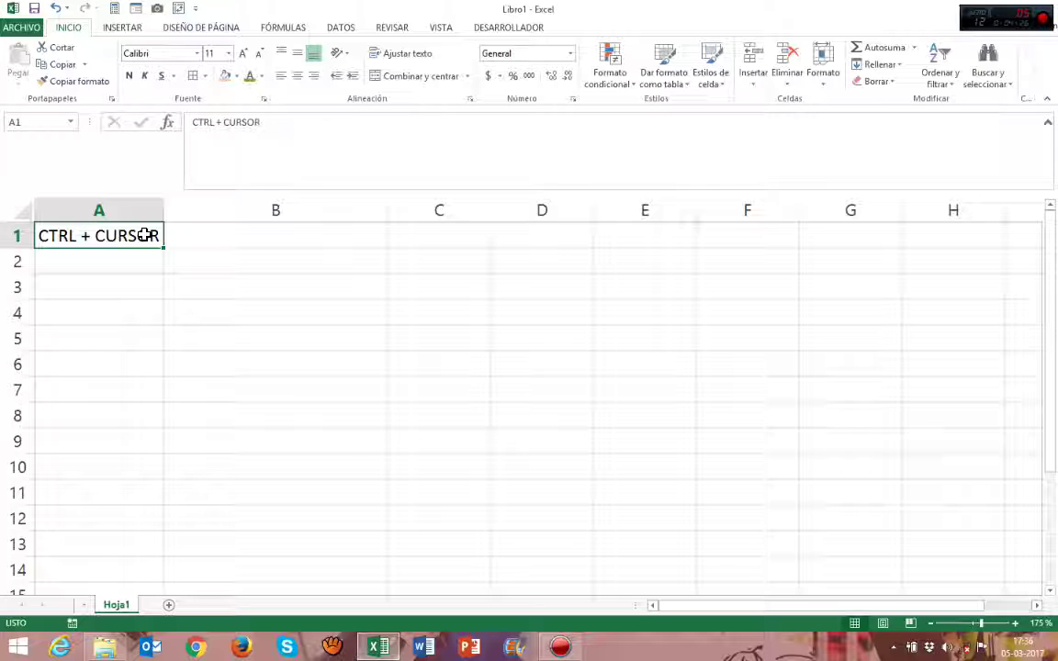
Jump from A1 through the sheet's last column, last row and first column back to A1, and revisit the last row of column A
{"action": "key", "text": "ctrl+Right"}
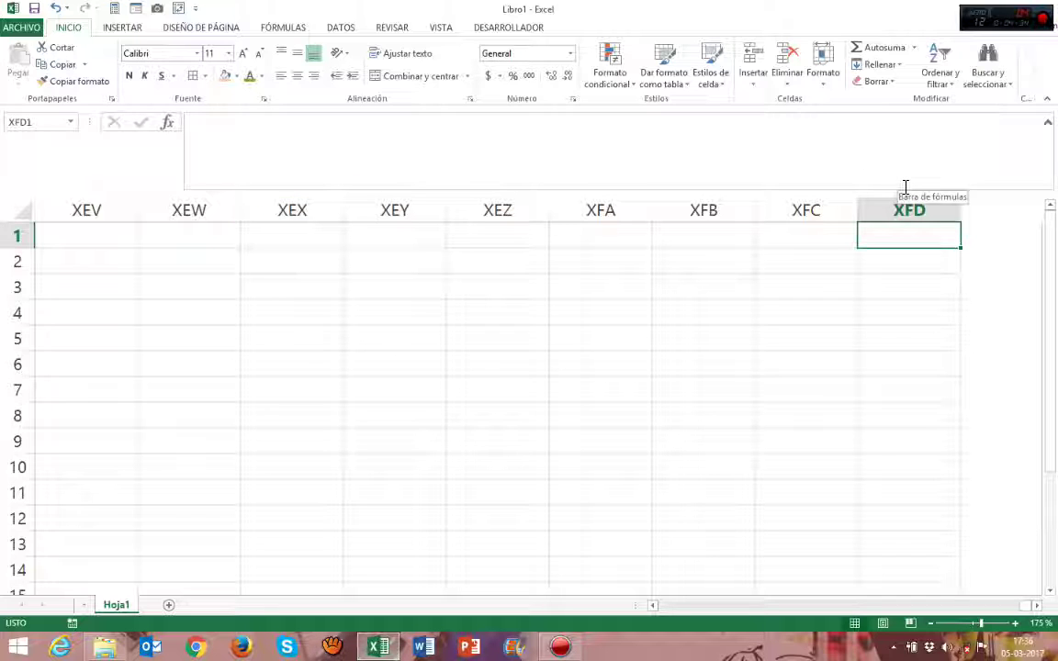
{"action": "key", "text": "ctrl+Down"}
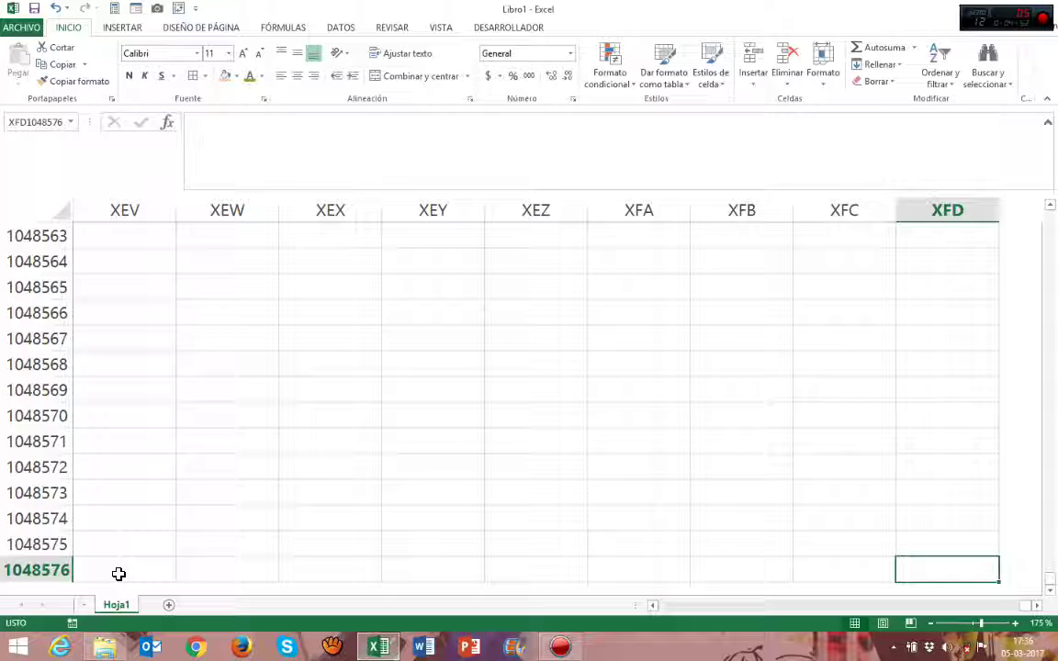
{"action": "key", "text": "ctrl+Left"}
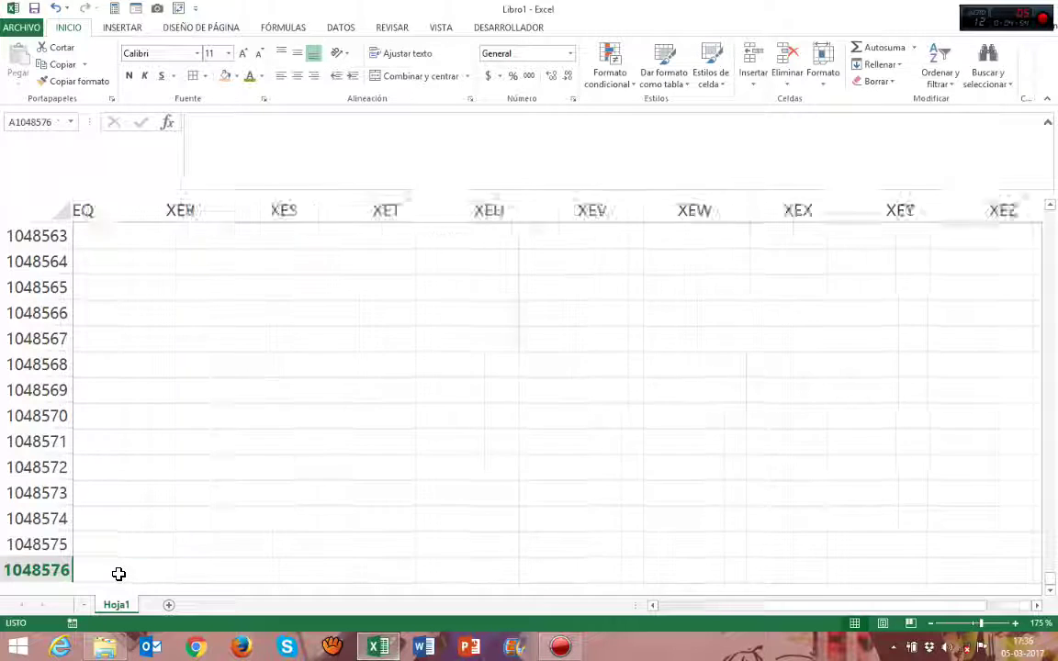
{"action": "key", "text": "ctrl+Up"}
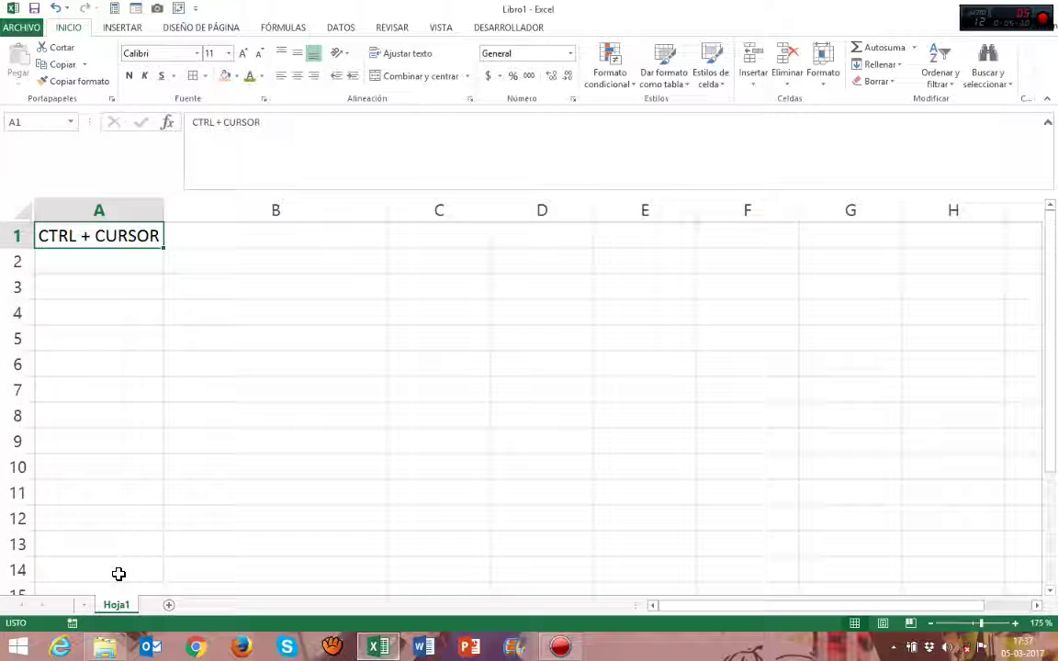
{"action": "key", "text": "ctrl+Down"}
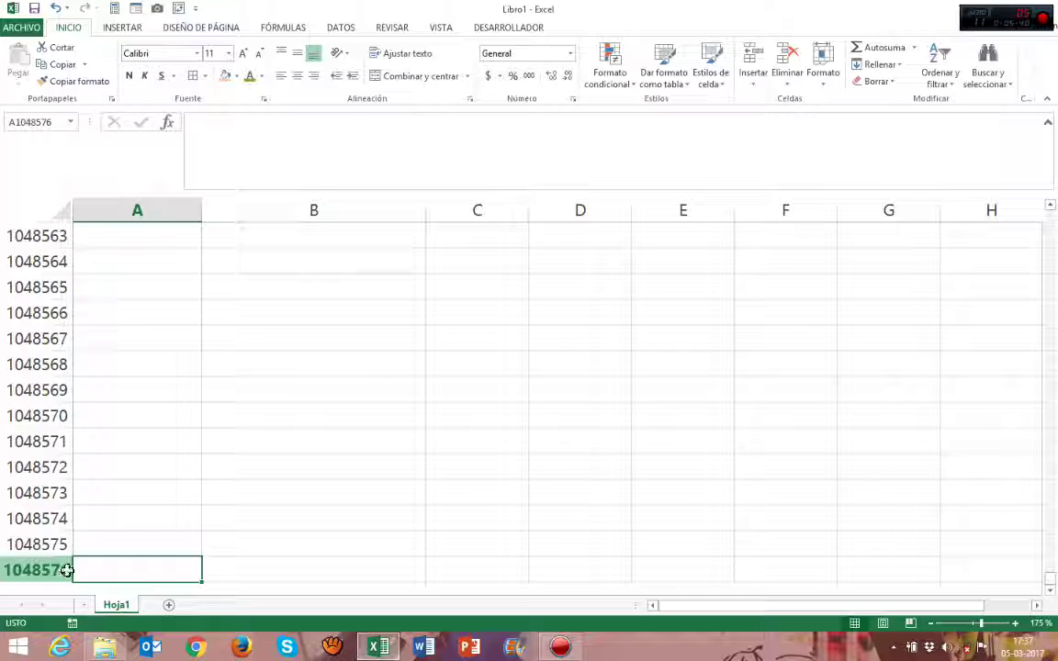
{"action": "key", "text": "ctrl+Up"}
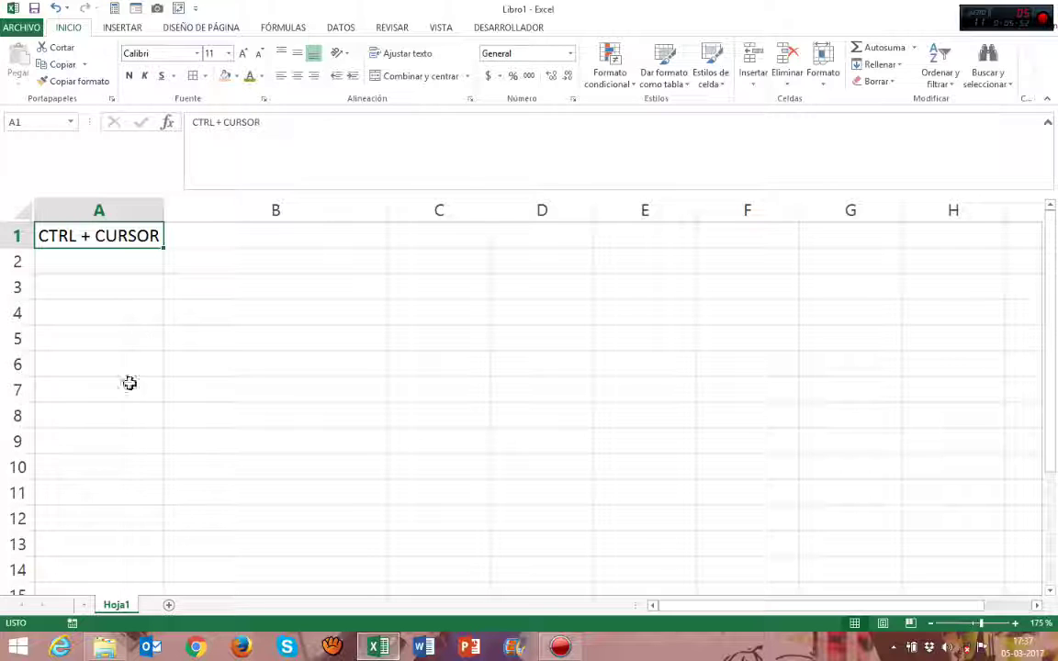
Clear the shortcut label from cell A1 and collapse the formula bar to a single line
{"action": "left_click", "coordinate": [150, 251]}
{"action": "left_click", "coordinate": [145, 238]}
{"action": "key", "text": "BackSpace"}
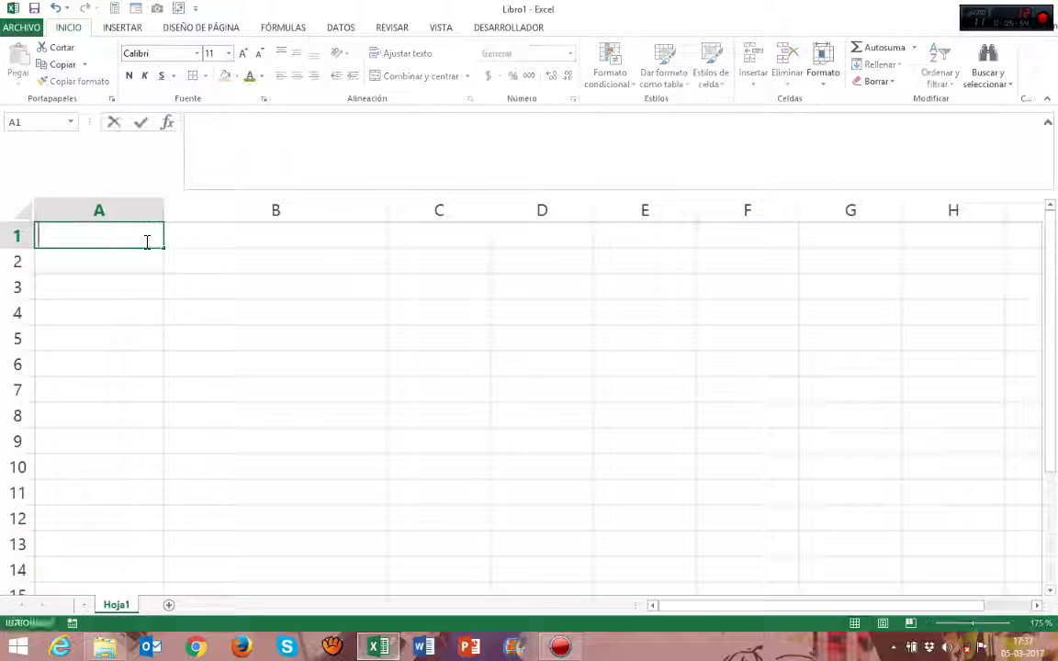
{"action": "key", "text": "Return"}
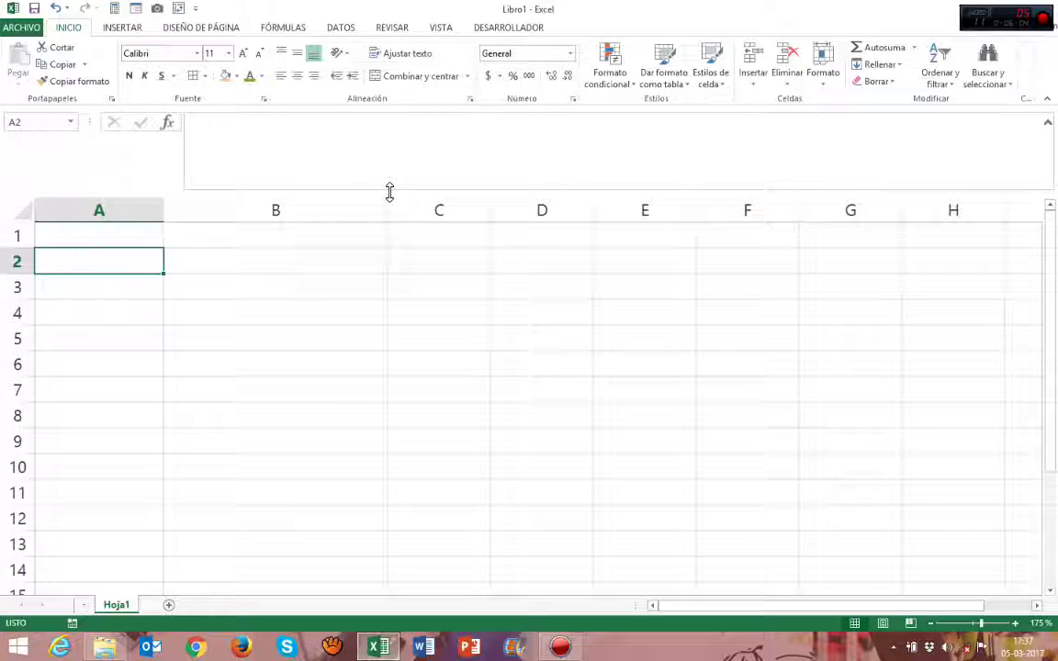
{"action": "left_click_drag", "start_coordinate": [393, 190], "coordinate": [389, 136]}
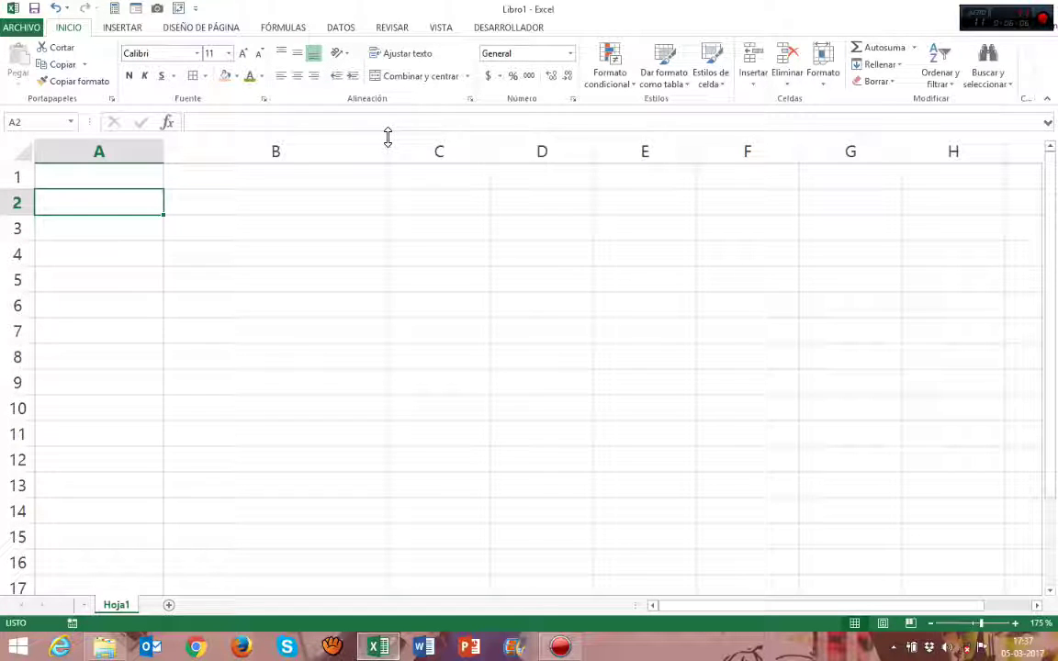
Browse the conditional formatting options and insert a sheet row at cell C3
{"action": "left_click", "coordinate": [421, 225]}
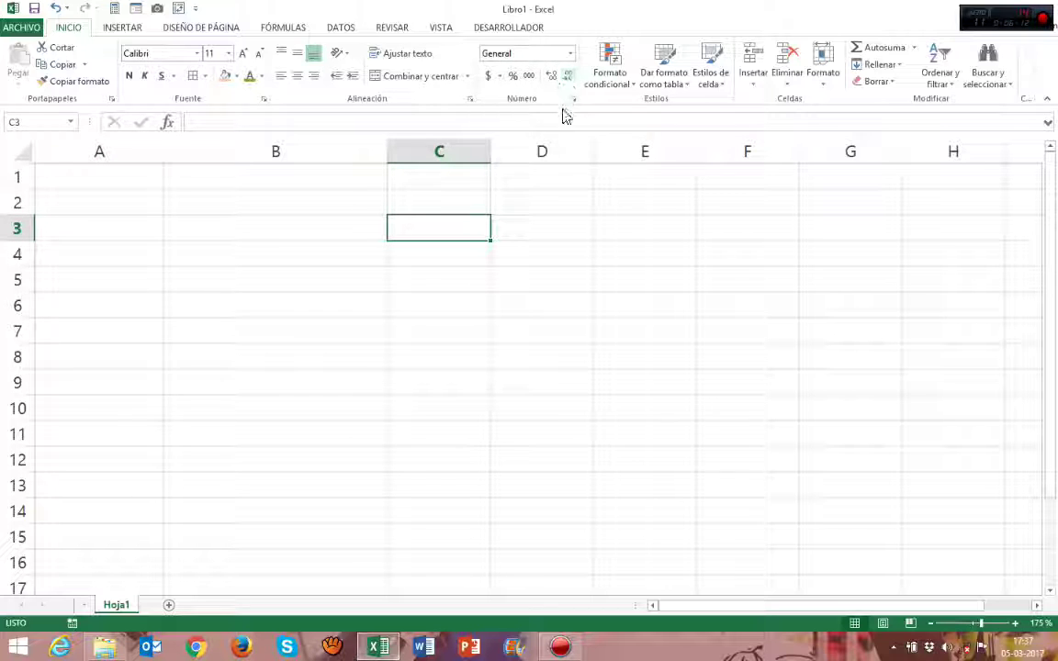
{"action": "left_click", "coordinate": [628, 88]}
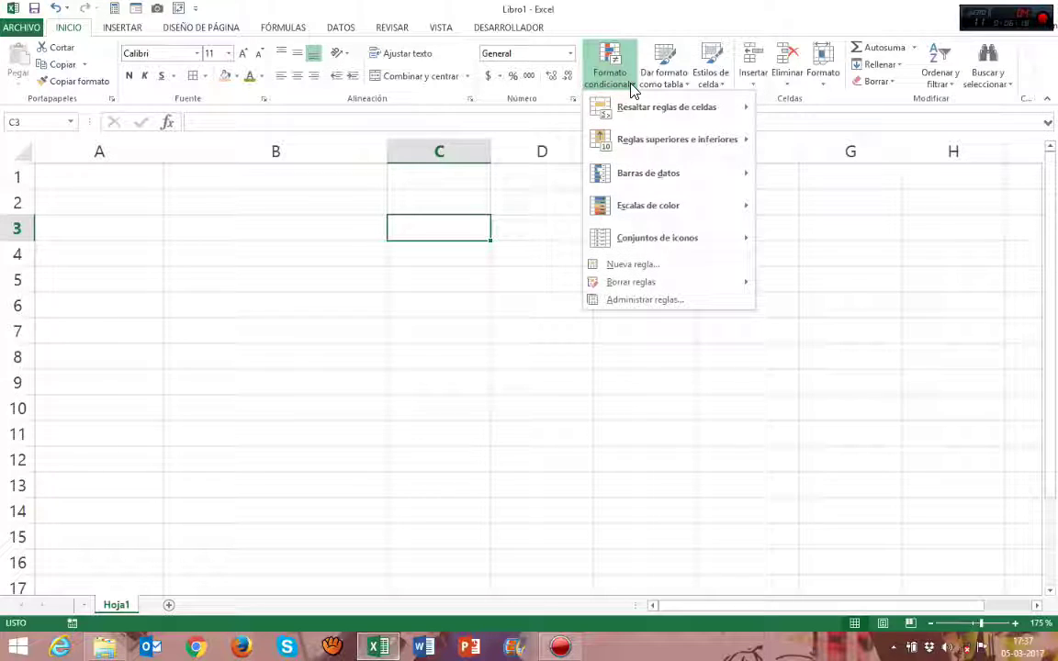
{"action": "left_click", "coordinate": [649, 29]}
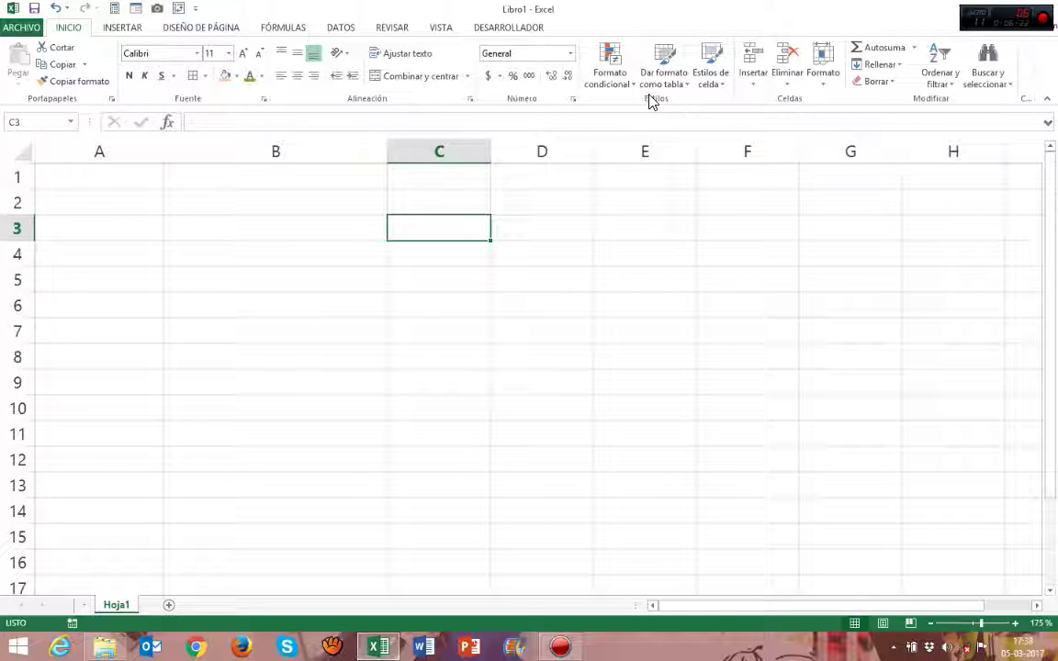
{"action": "left_click", "coordinate": [758, 85]}
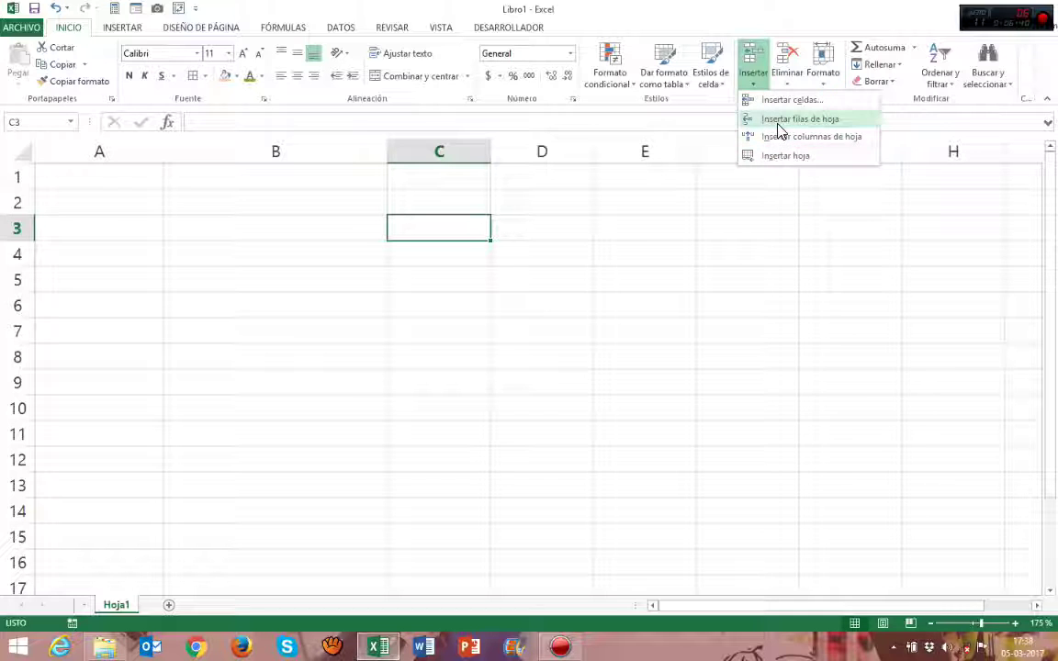
{"action": "left_click", "coordinate": [779, 119]}
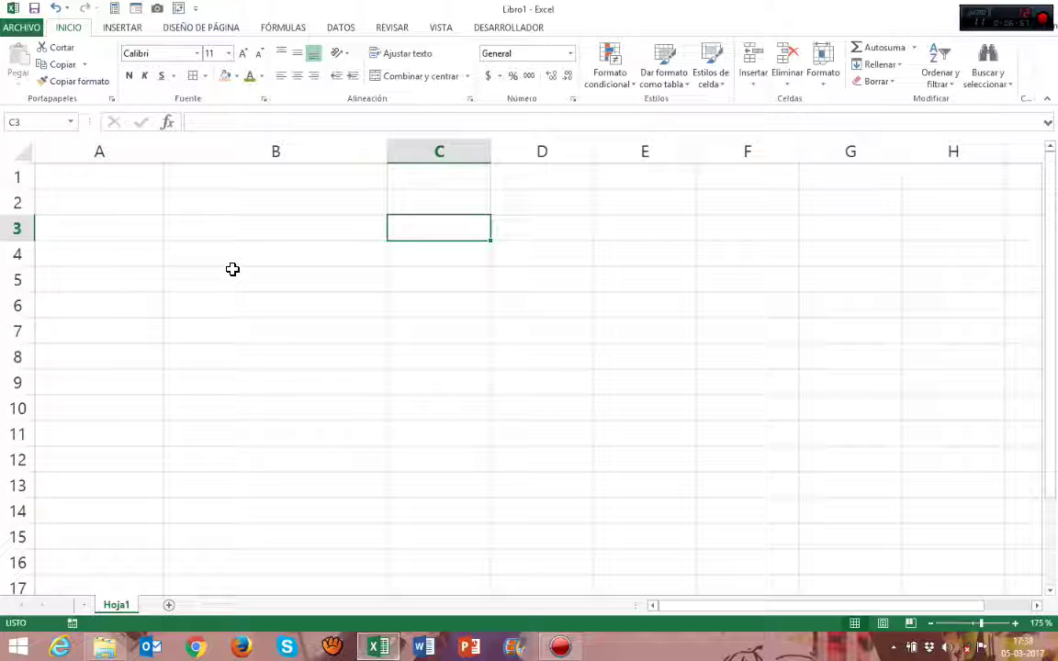
Delete the sheet row containing cell C3
{"action": "left_click", "coordinate": [669, 82]}
{"action": "left_click", "coordinate": [746, 14]}
{"action": "left_click", "coordinate": [753, 85]}
{"action": "left_click", "coordinate": [774, 27]}
{"action": "left_click", "coordinate": [787, 85]}
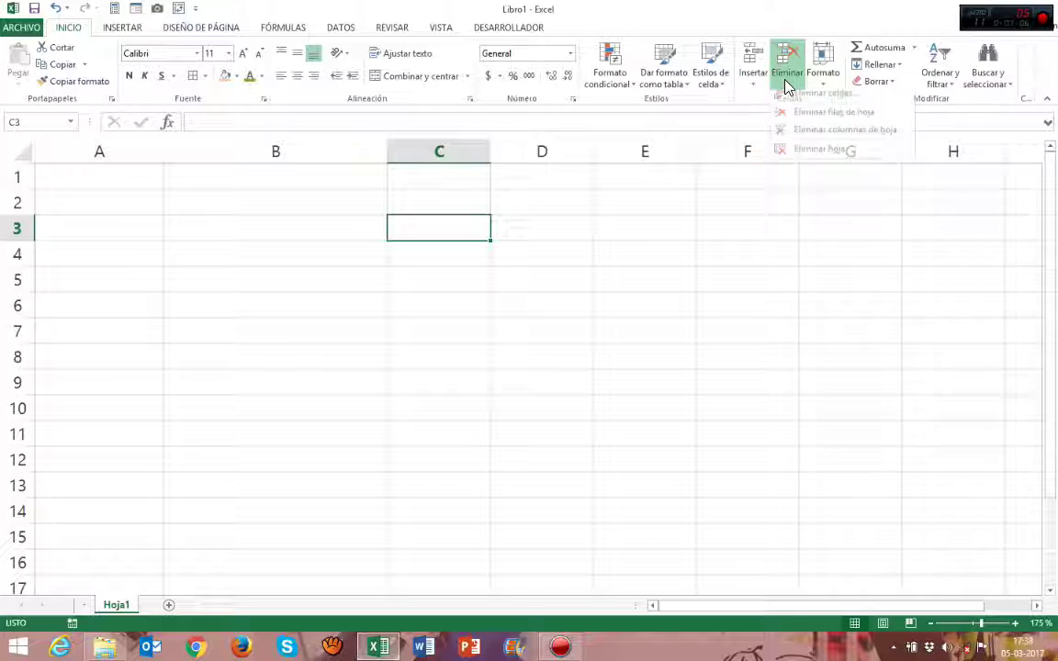
{"action": "left_click", "coordinate": [820, 120]}
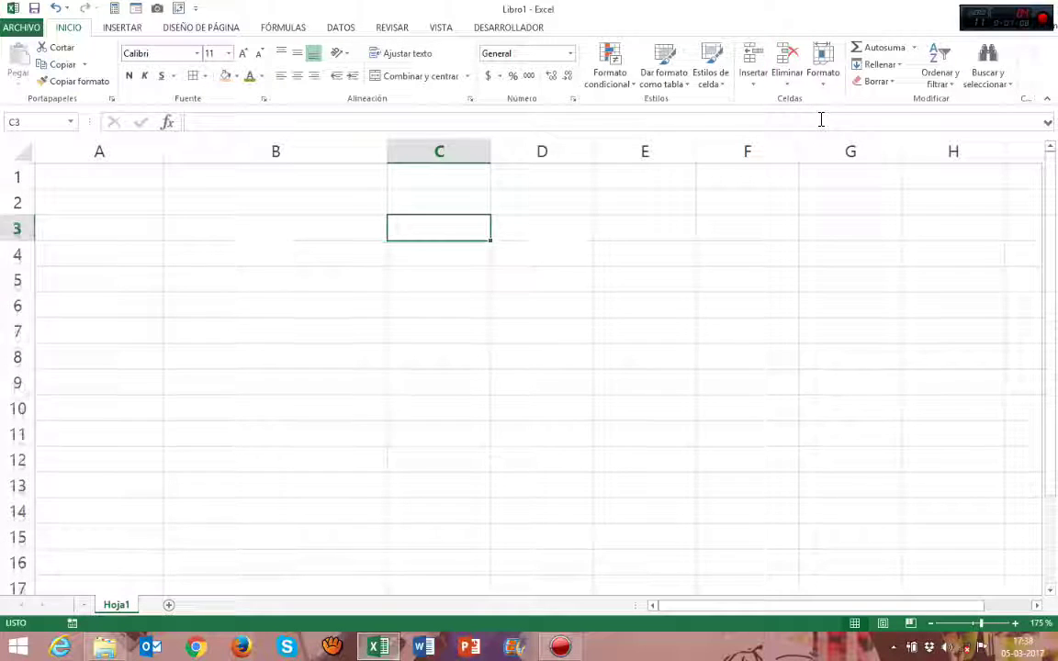
Fill the whole of row 3 with light gold and the whole of row 4 with light green
{"action": "left_click", "coordinate": [17, 229]}
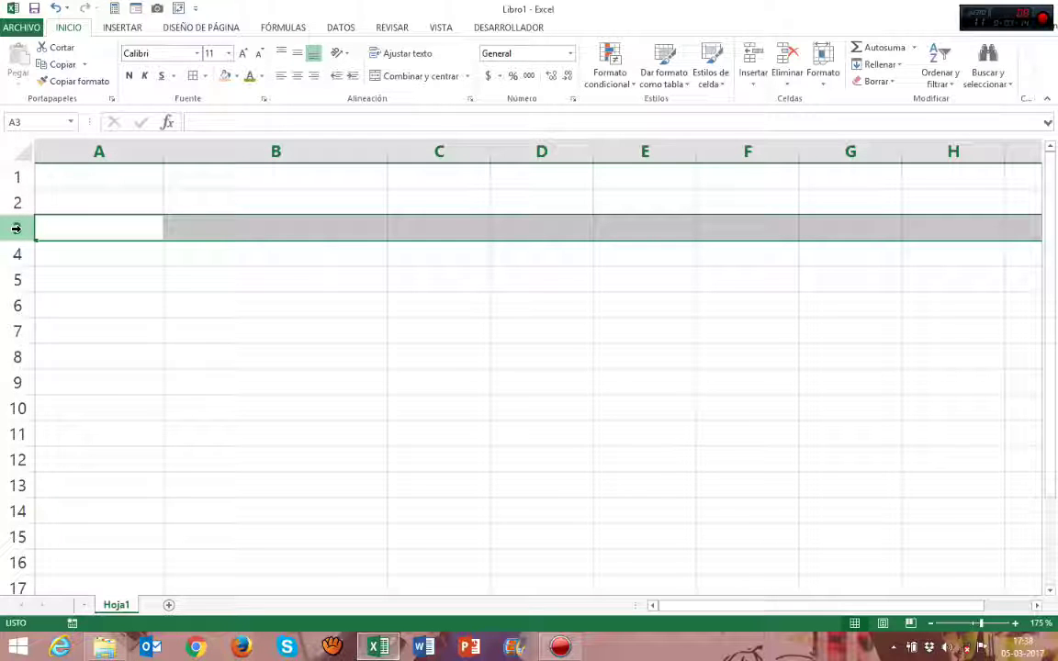
{"action": "left_click", "coordinate": [238, 79]}
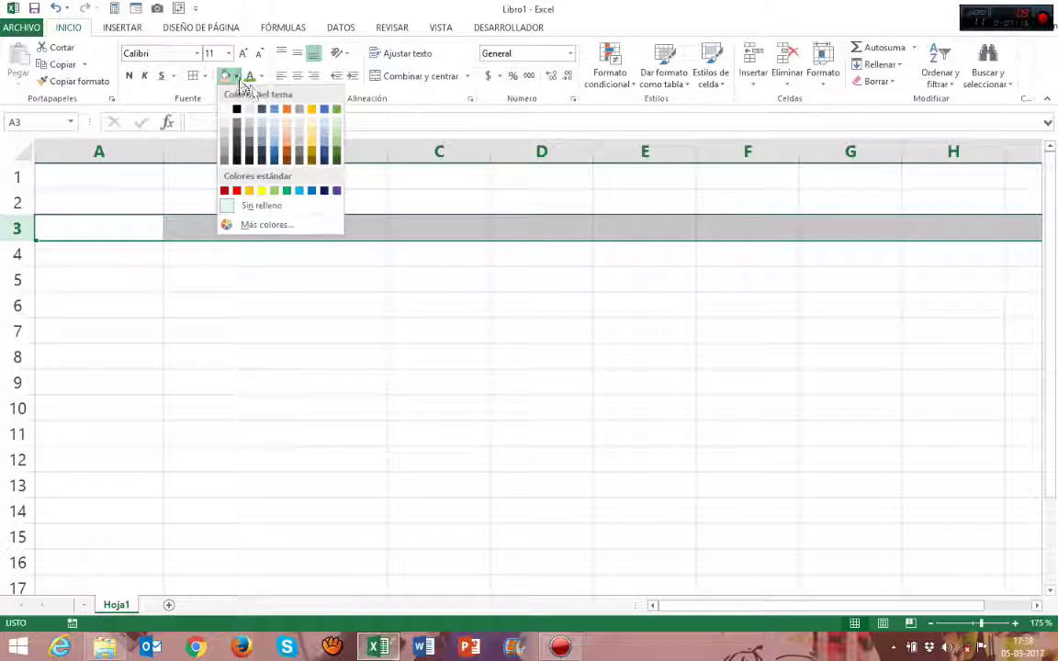
{"action": "left_click", "coordinate": [312, 135]}
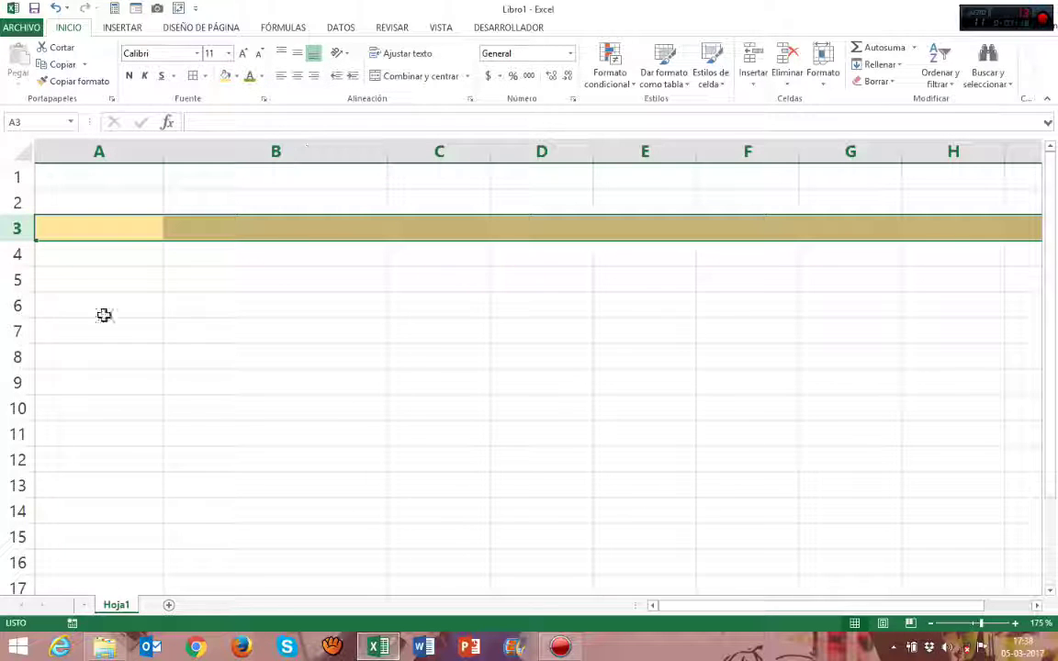
{"action": "left_click", "coordinate": [28, 263]}
{"action": "left_click", "coordinate": [238, 77]}
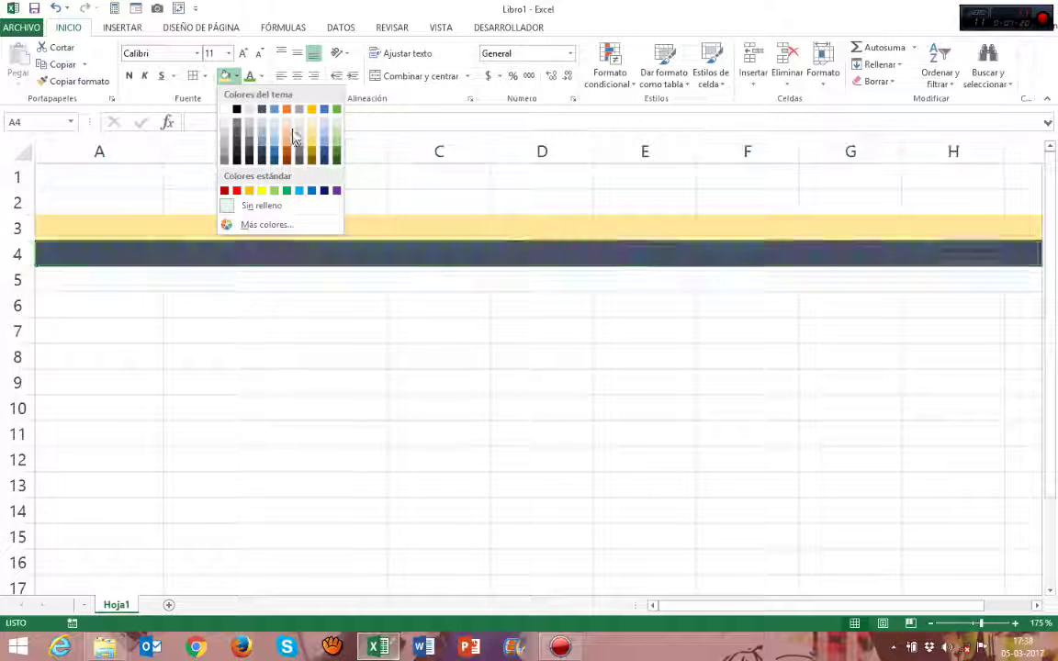
{"action": "left_click", "coordinate": [338, 140]}
{"action": "left_click", "coordinate": [266, 284]}
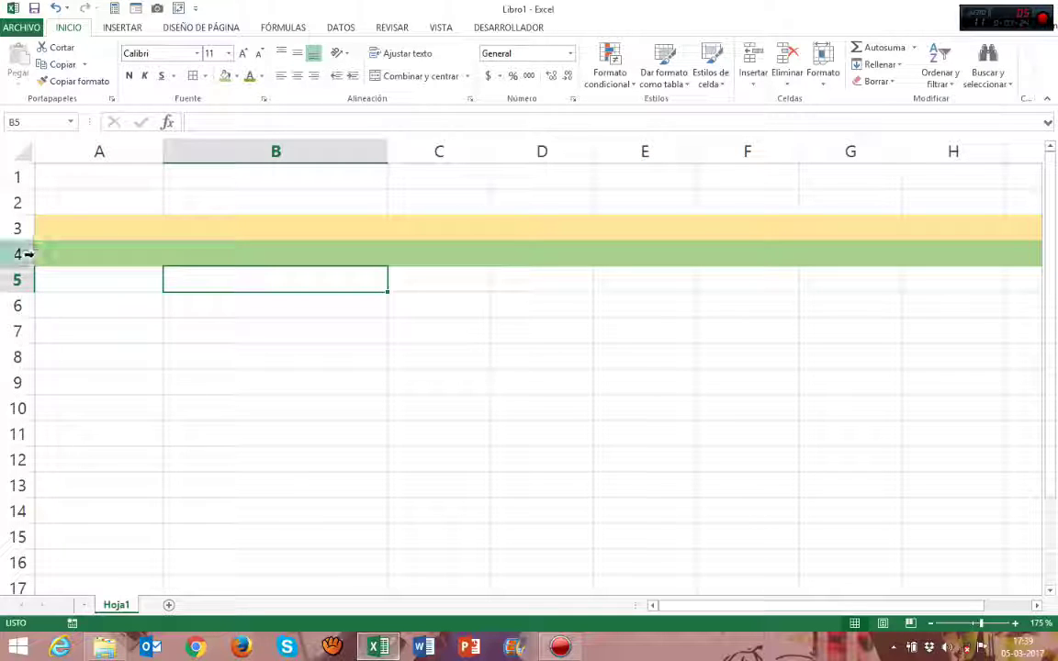
Select the entire green row 4 and the entire column B to compare a row with a column
{"action": "left_click", "coordinate": [100, 253]}
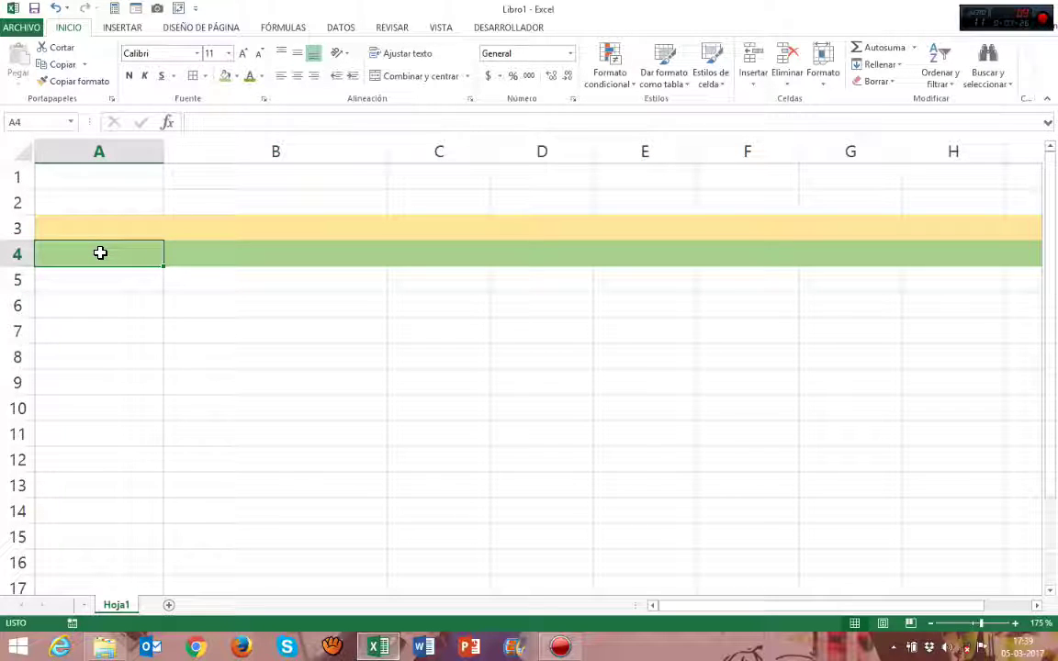
{"action": "left_click", "coordinate": [17, 254]}
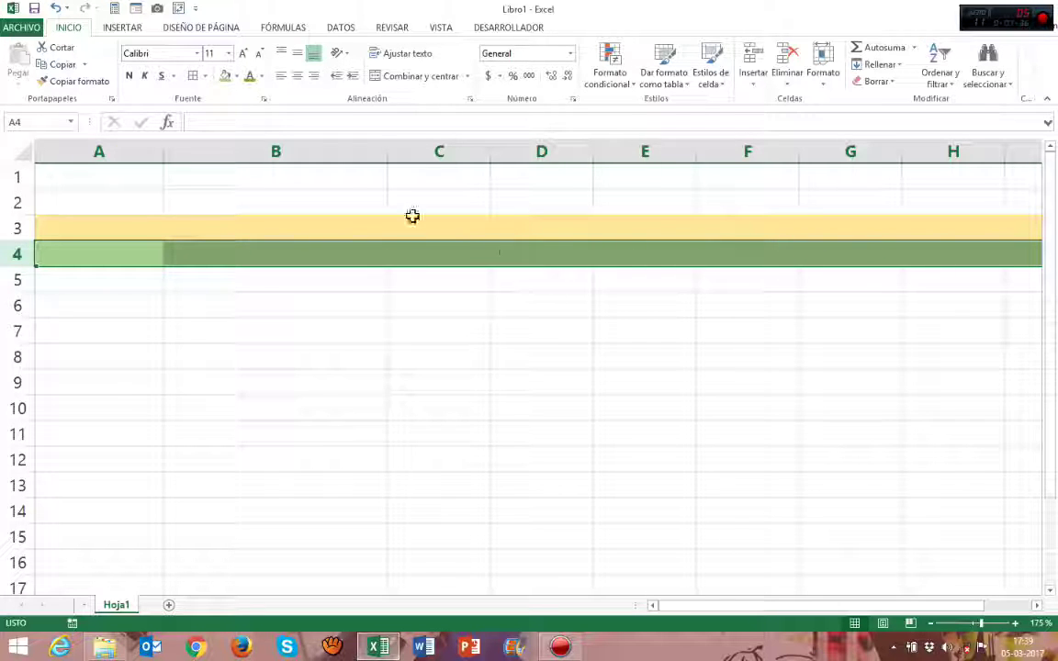
{"action": "left_click", "coordinate": [296, 167]}
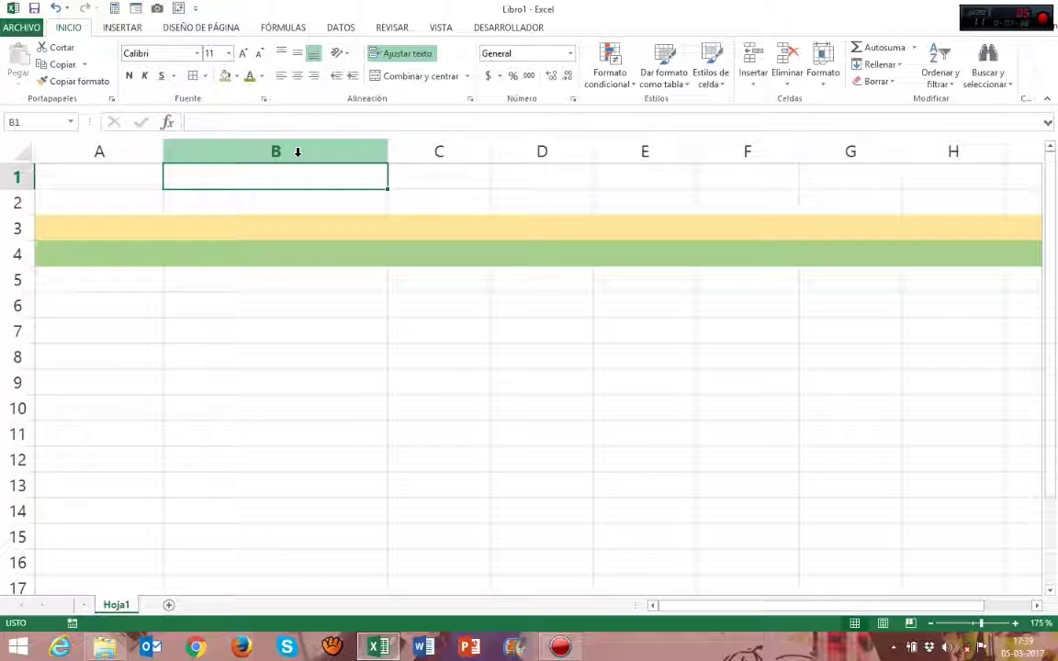
{"action": "left_click", "coordinate": [296, 151]}
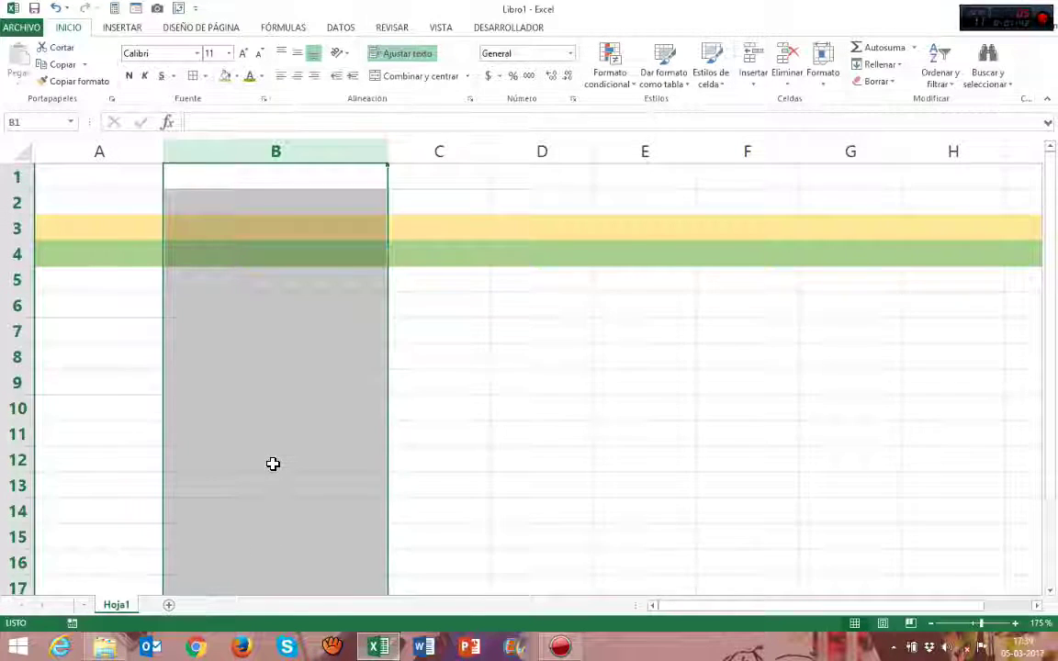
Examine how far the selected column B extends down the sheet and reselect the whole column
{"action": "scroll", "coordinate": [272, 463], "scroll_direction": "down", "scroll_amount": 14}
{"action": "scroll", "coordinate": [273, 464], "scroll_direction": "down", "scroll_amount": 16}
{"action": "scroll", "coordinate": [275, 458], "scroll_direction": "up", "scroll_amount": 20}
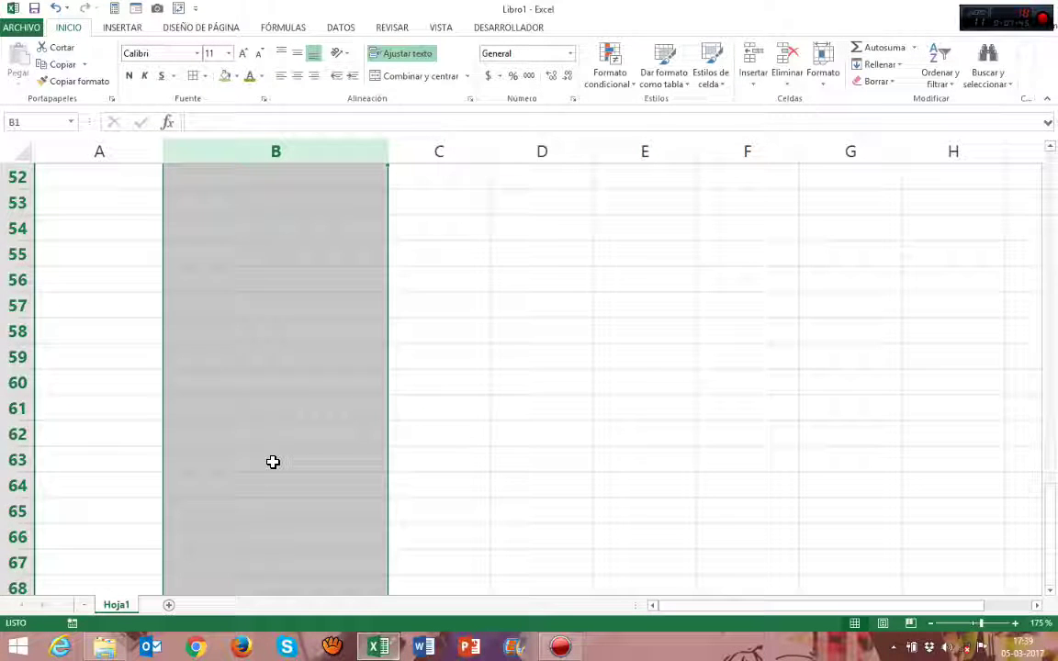
{"action": "scroll", "coordinate": [275, 459], "scroll_direction": "up", "scroll_amount": 6}
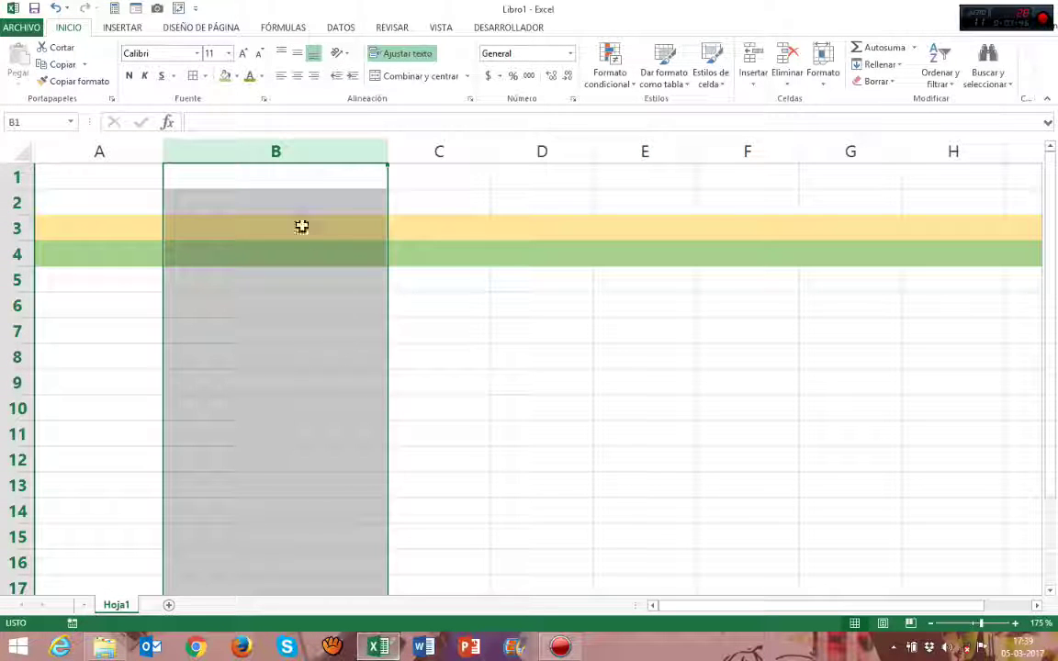
{"action": "left_click_drag", "start_coordinate": [276, 151], "coordinate": [418, 144]}
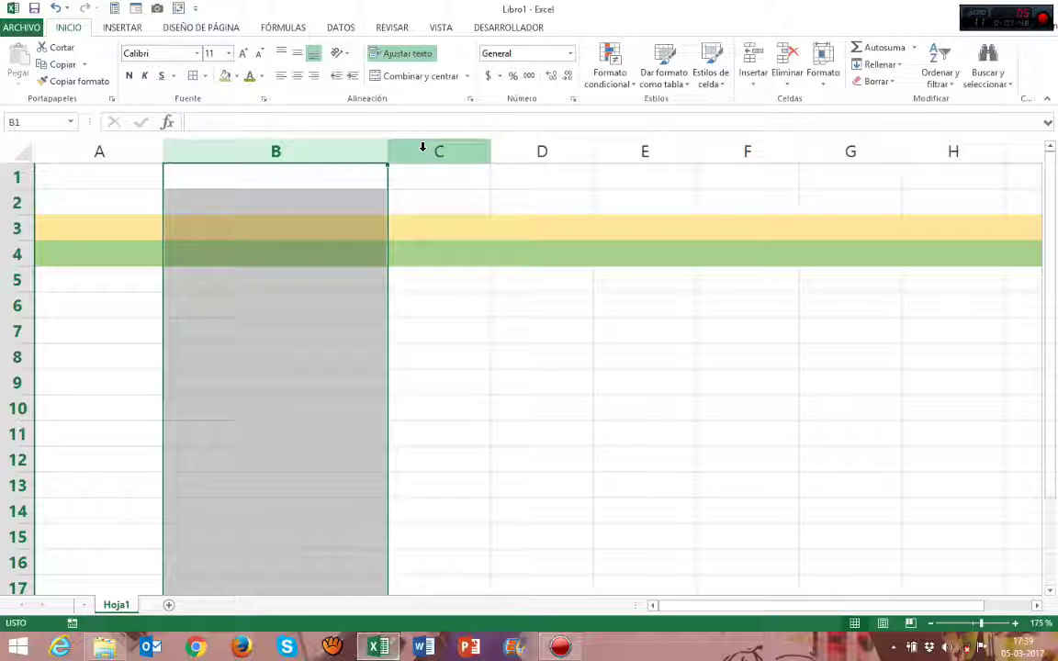
{"action": "left_click", "coordinate": [421, 147]}
{"action": "left_click", "coordinate": [360, 150]}
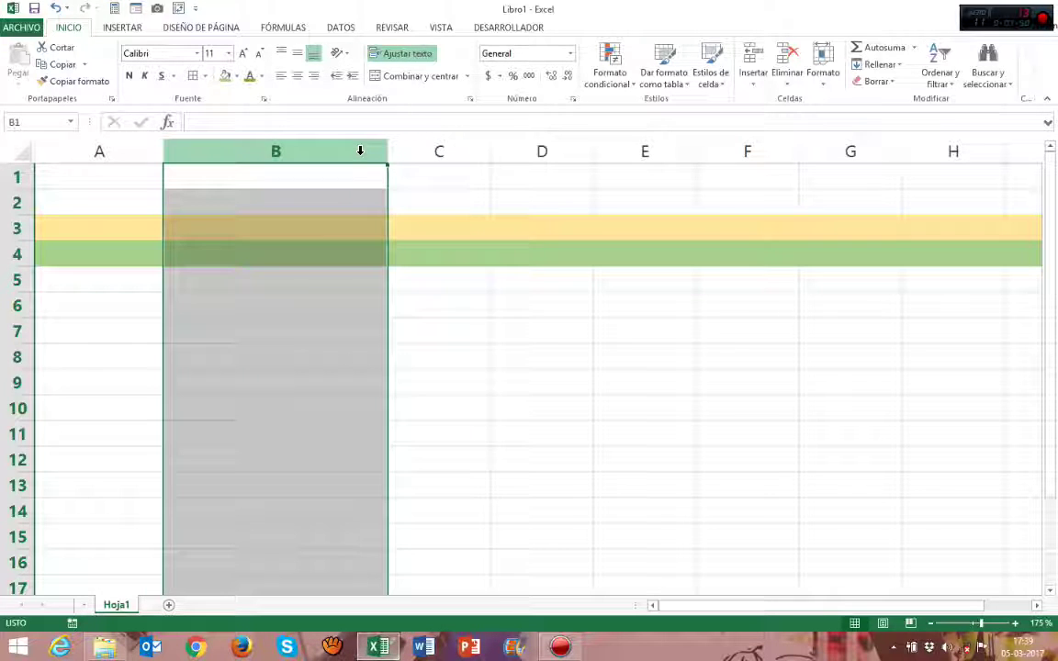
Insert a sheet row at cell B4, above the green row
{"action": "left_click", "coordinate": [266, 258]}
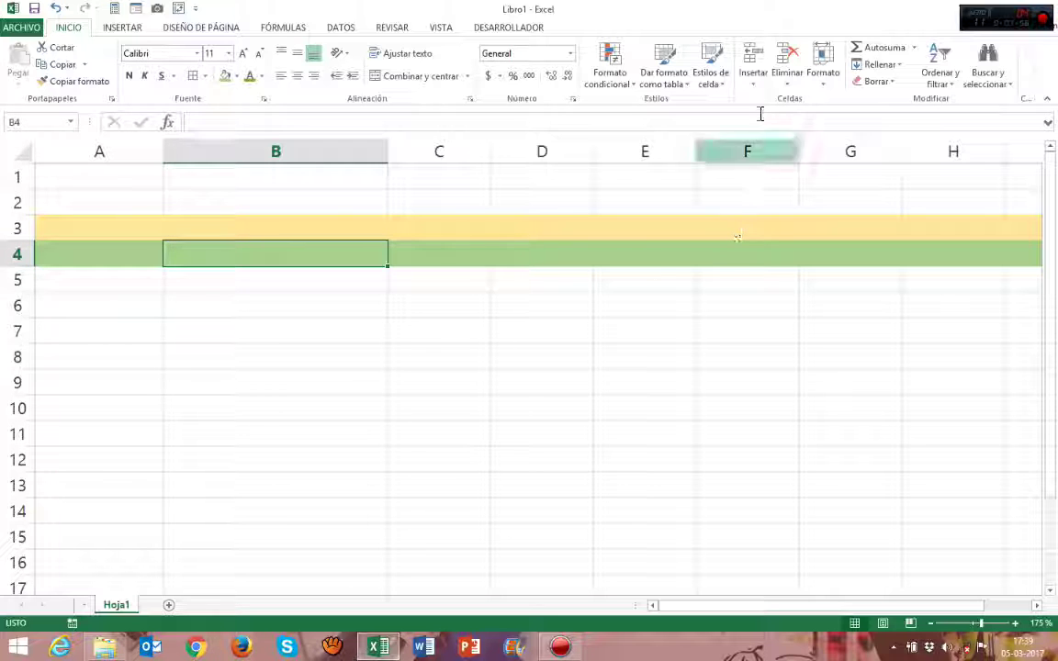
{"action": "left_click", "coordinate": [751, 79]}
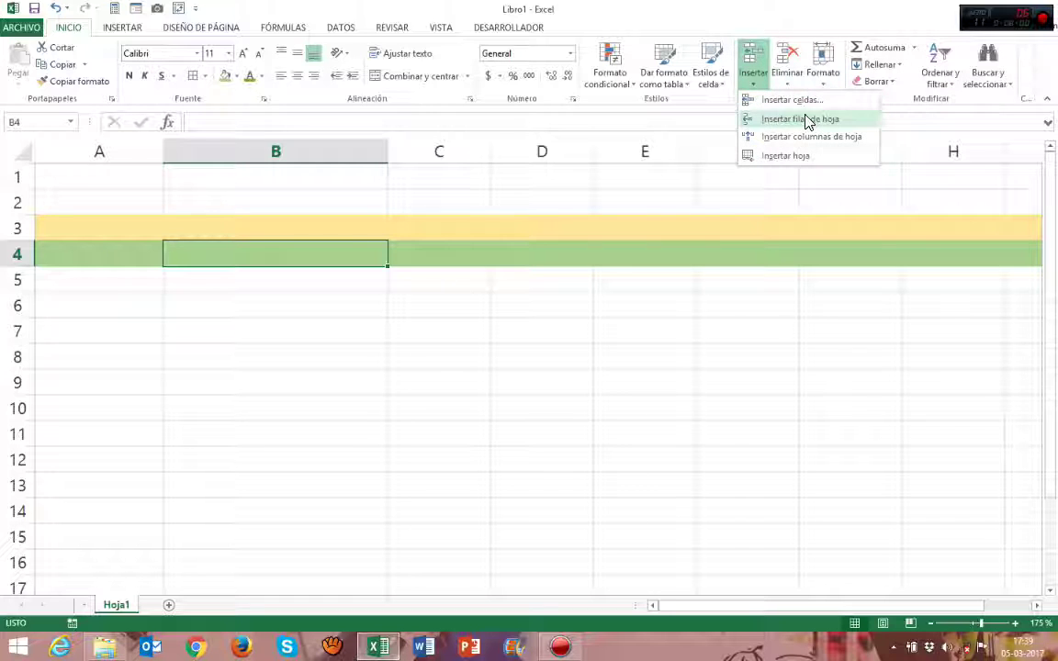
{"action": "left_click", "coordinate": [805, 118]}
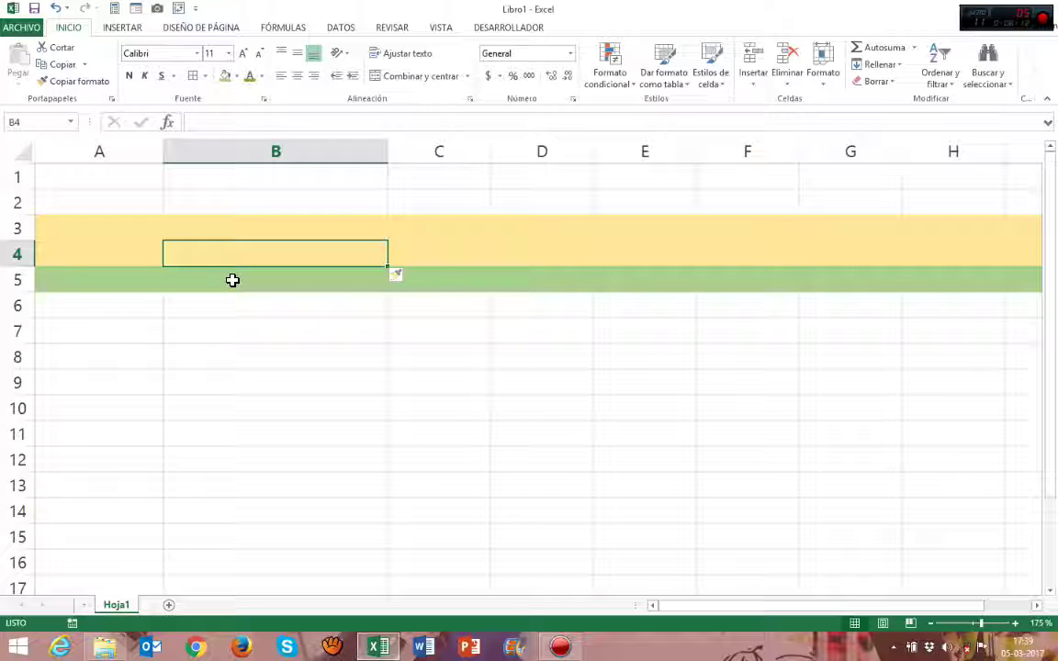
{"action": "left_click", "coordinate": [629, 255]}
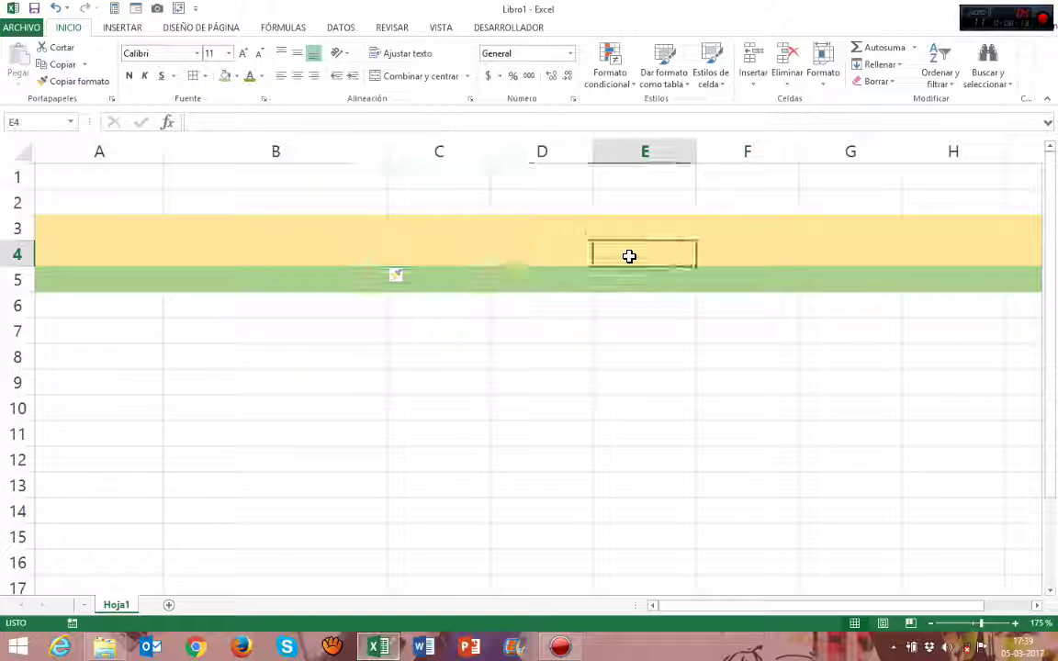
Set the height of rows 1 through 12 to 6
{"action": "left_click", "coordinate": [825, 79]}
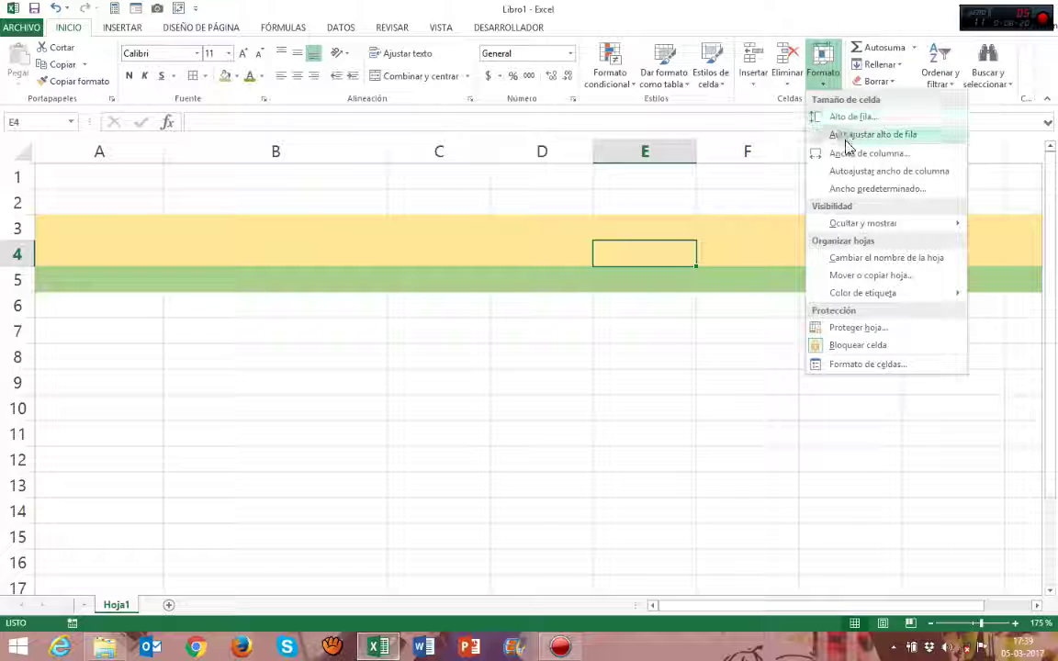
{"action": "left_click", "coordinate": [506, 239]}
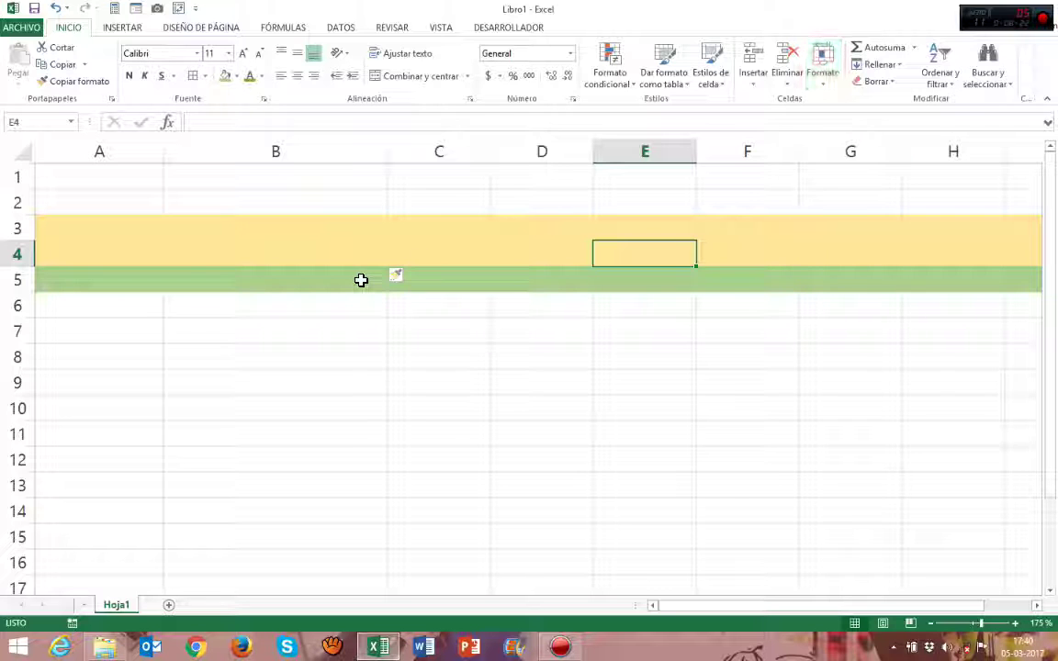
{"action": "left_click", "coordinate": [22, 180]}
{"action": "left_click_drag", "start_coordinate": [22, 180], "coordinate": [26, 443]}
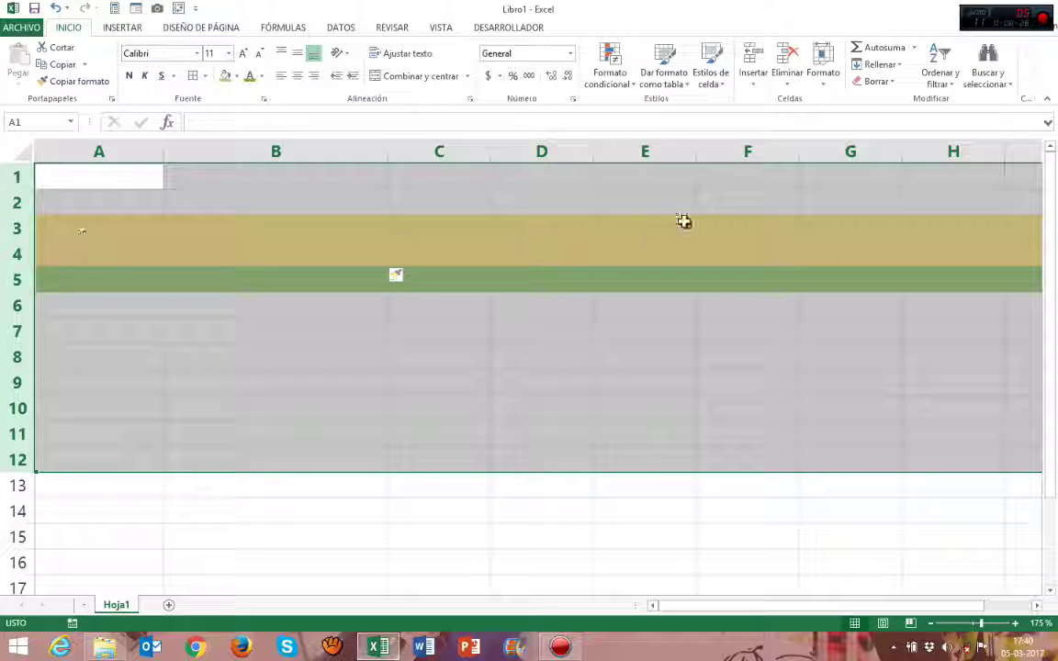
{"action": "left_click", "coordinate": [823, 81]}
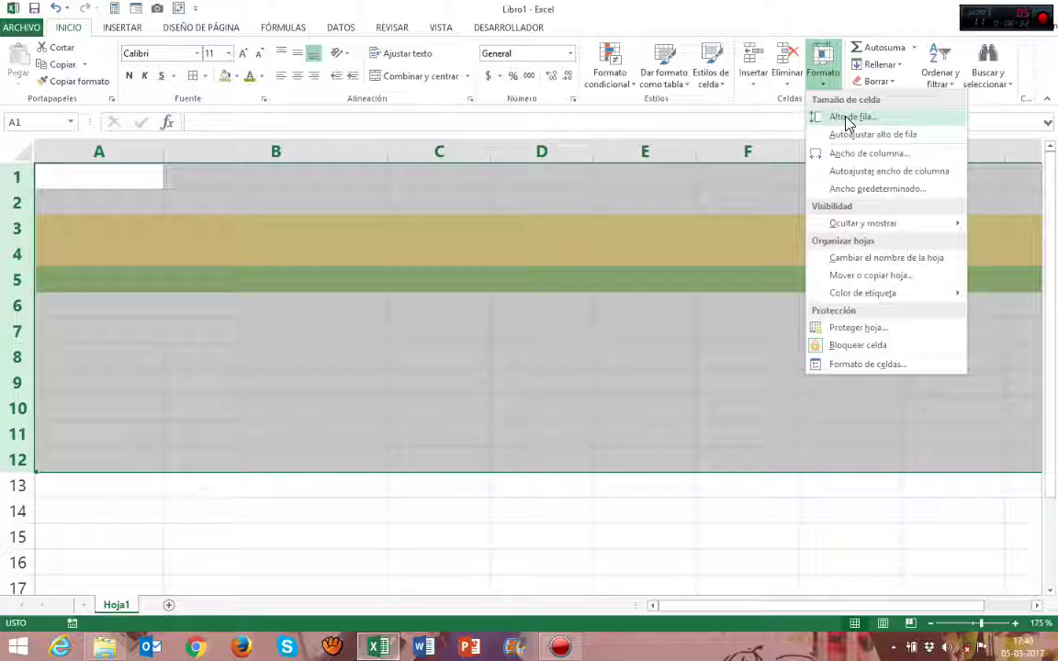
{"action": "left_click", "coordinate": [849, 117]}
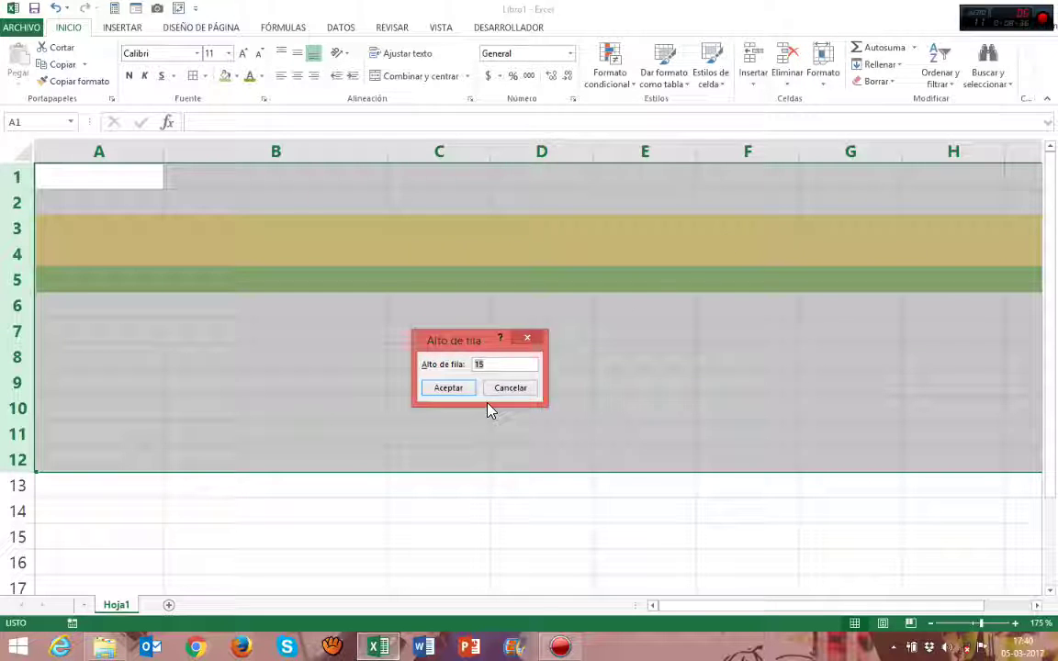
{"action": "type", "text": "6"}
{"action": "left_click", "coordinate": [444, 388]}
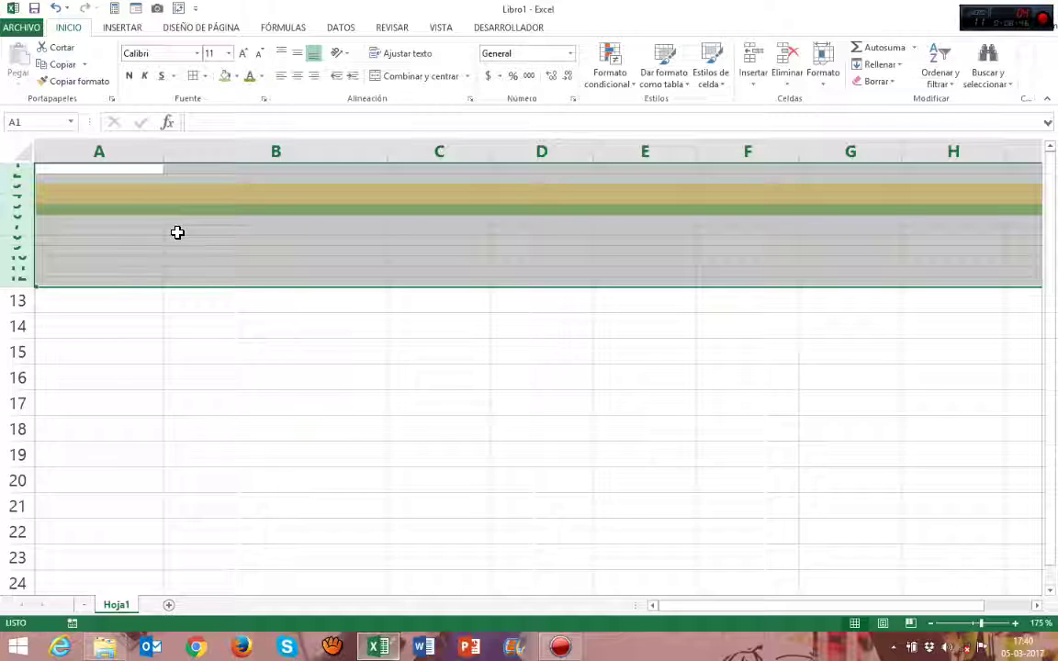
Apply one common, narrower column width to columns A through D
{"action": "left_click_drag", "start_coordinate": [125, 155], "coordinate": [539, 152]}
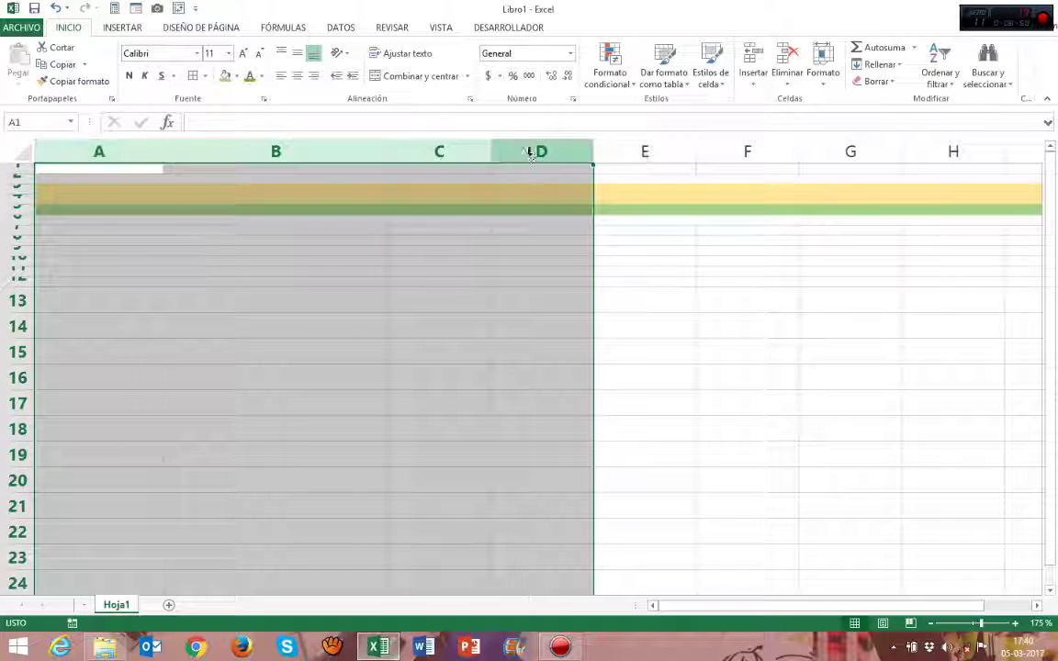
{"action": "left_click", "coordinate": [823, 81]}
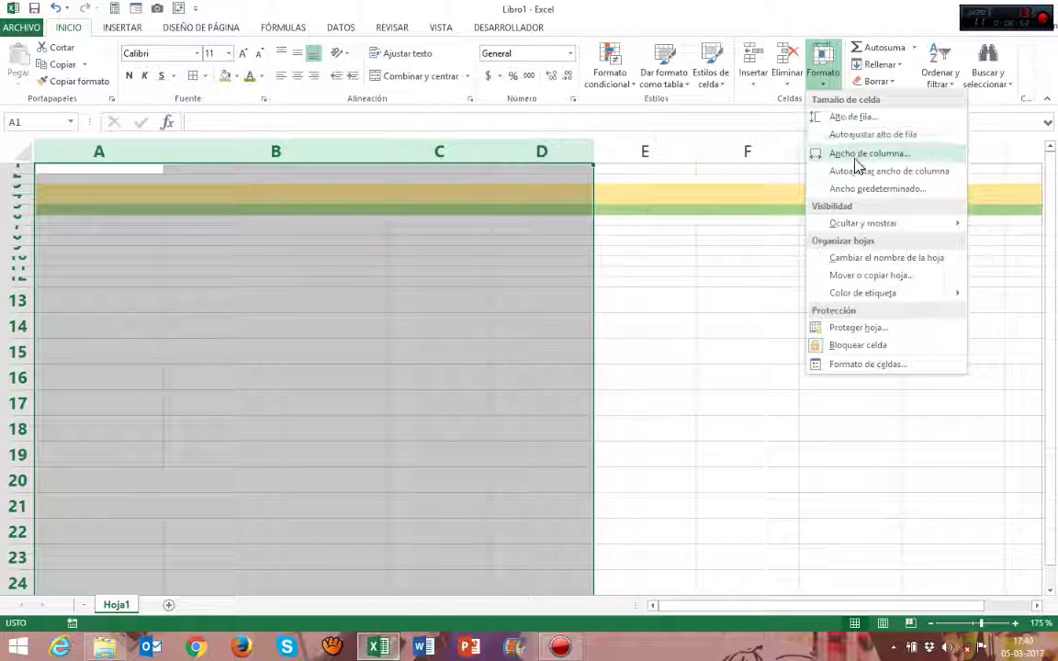
{"action": "left_click", "coordinate": [825, 156]}
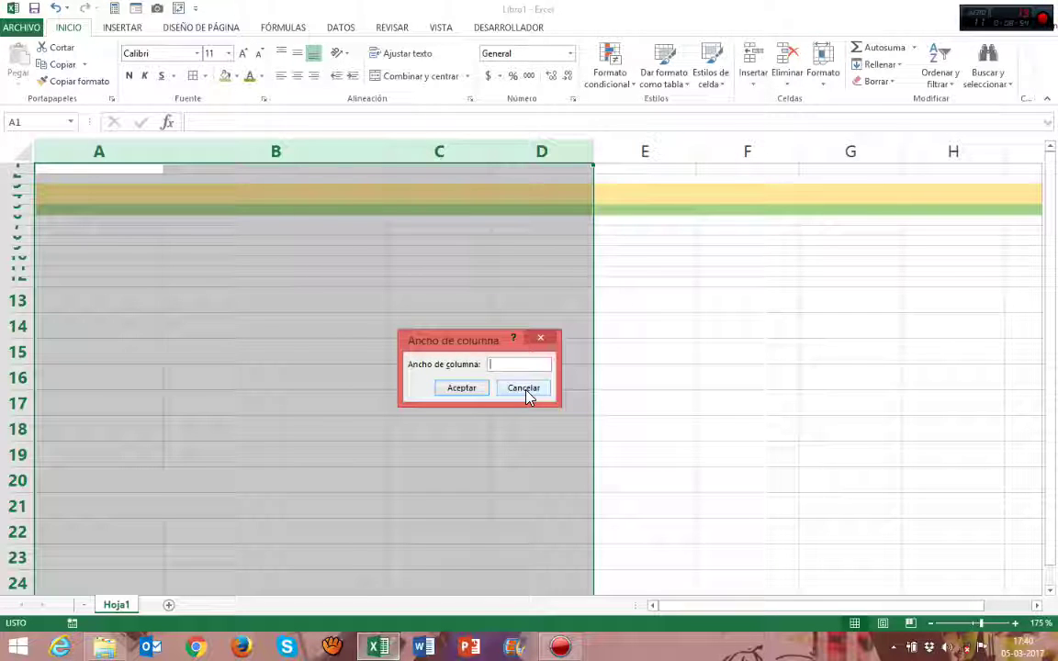
{"action": "key", "text": "Return"}
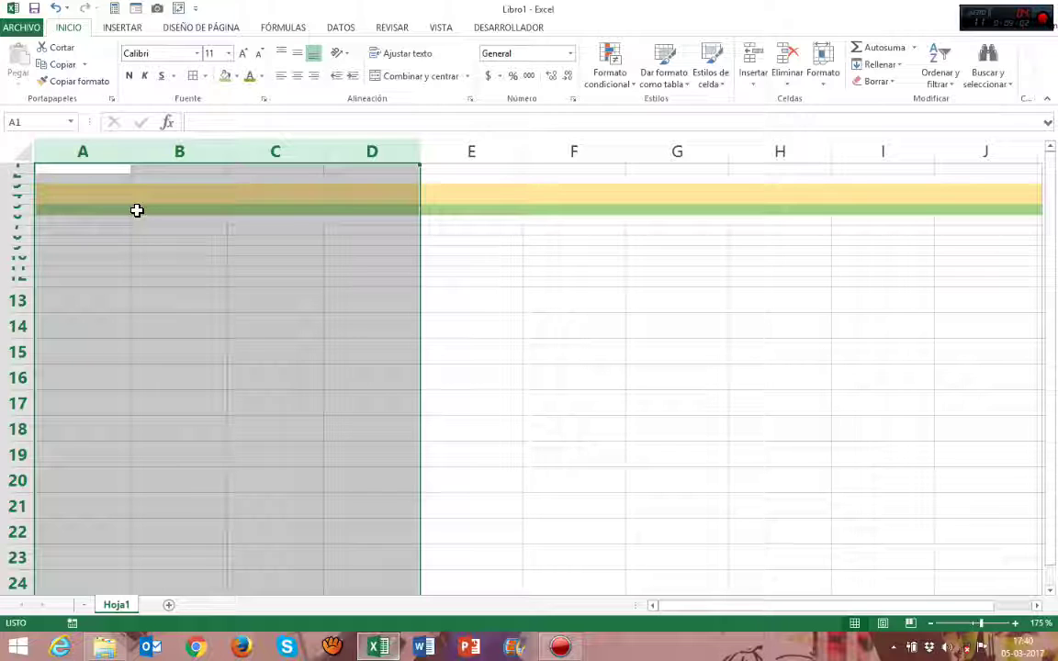
{"action": "left_click", "coordinate": [500, 230]}
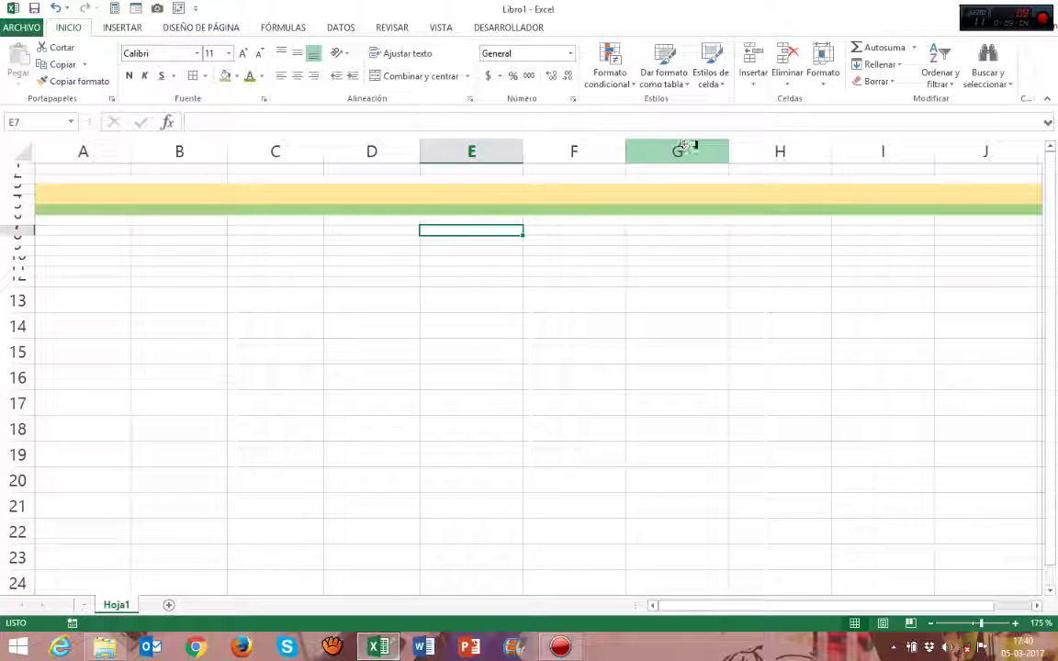
Review the hide and unhide options and hide columns B through E
{"action": "left_click", "coordinate": [824, 83]}
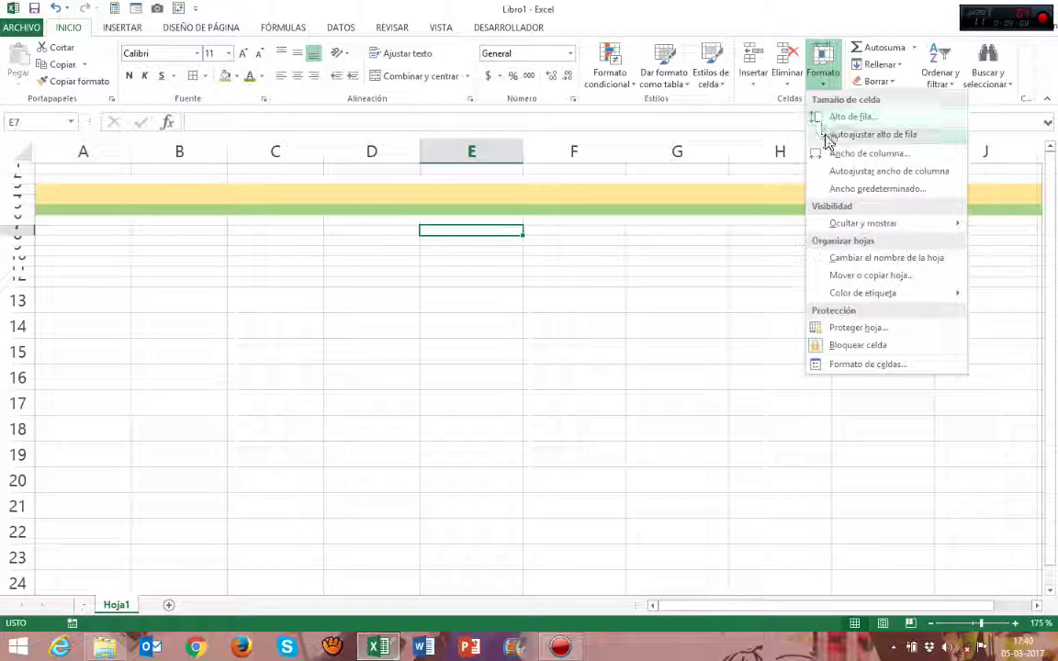
{"action": "mouse_move", "coordinate": [853, 227]}
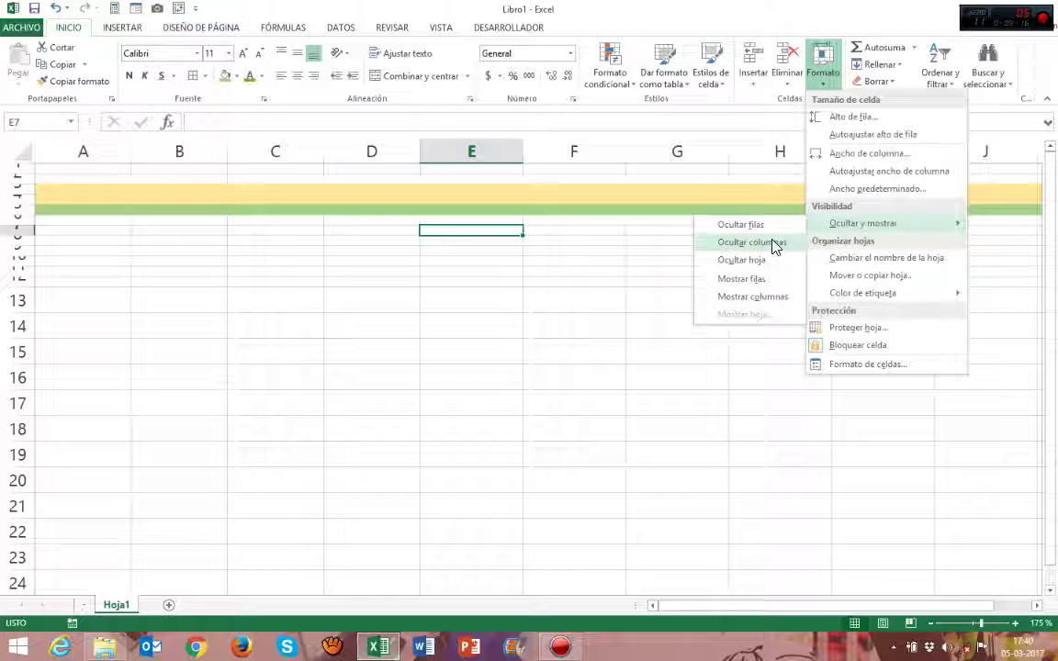
{"action": "left_click", "coordinate": [489, 231]}
{"action": "left_click_drag", "start_coordinate": [180, 152], "coordinate": [514, 163]}
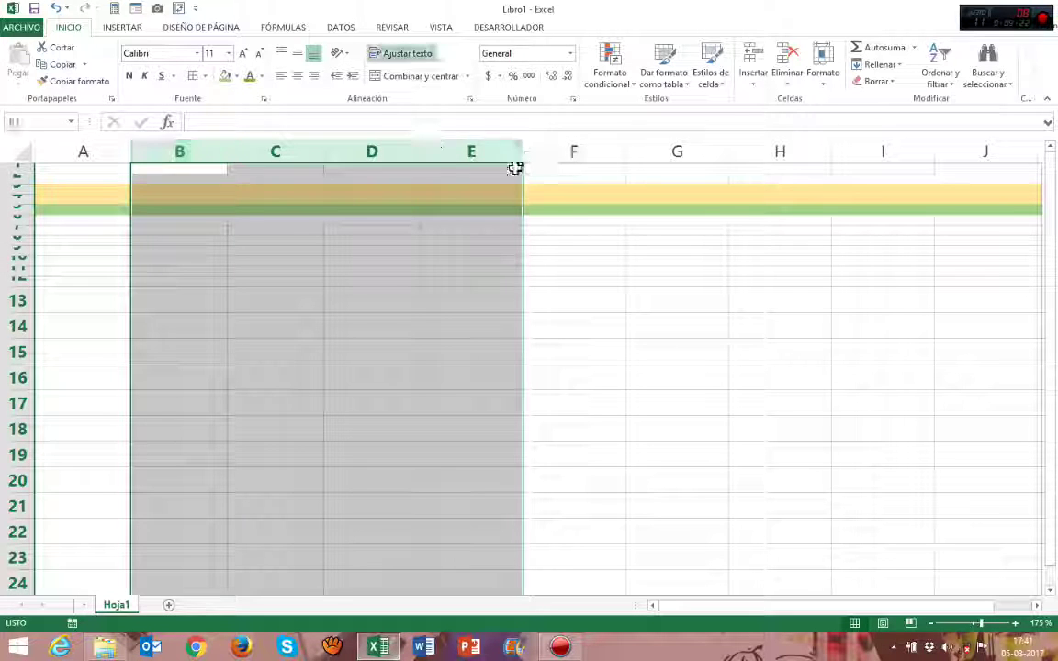
{"action": "left_click", "coordinate": [821, 88]}
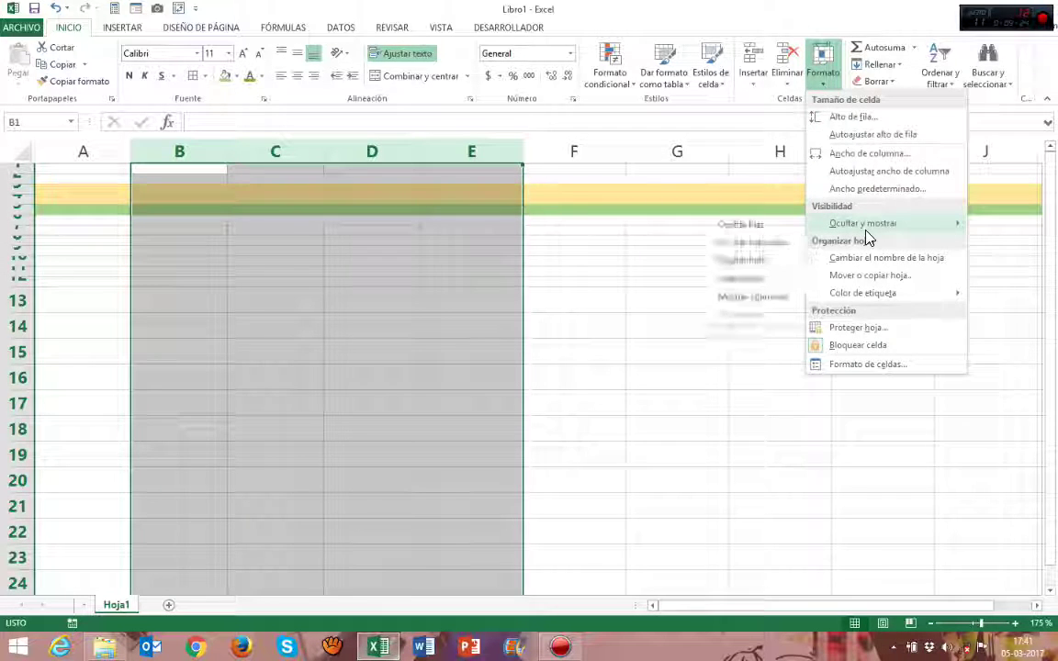
{"action": "left_click", "coordinate": [773, 243]}
{"action": "left_click", "coordinate": [108, 198]}
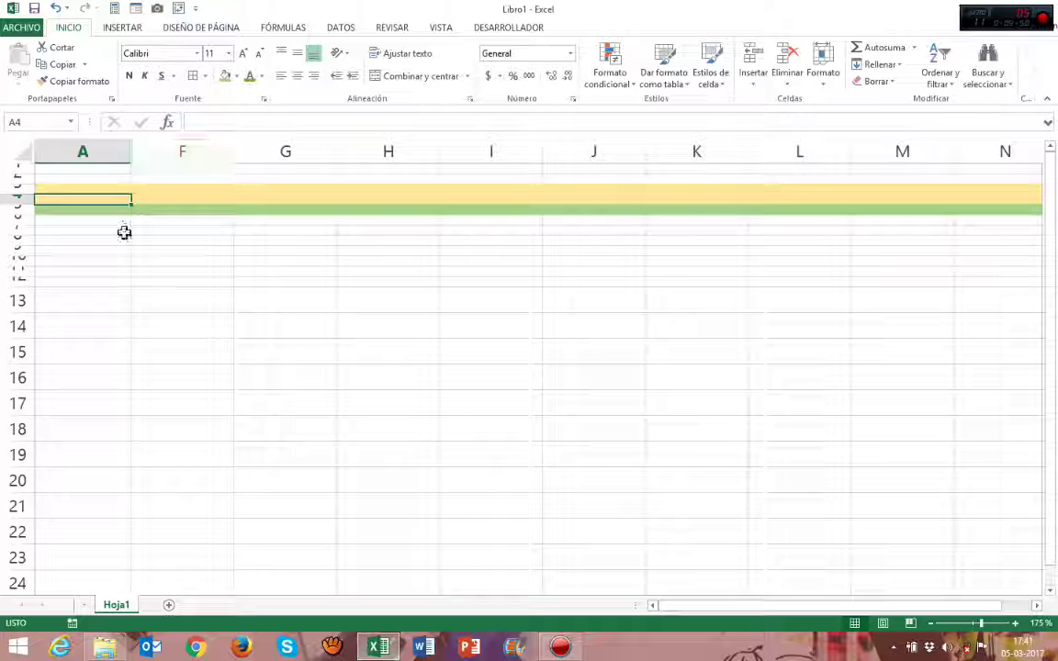
Hide rows 13 through 16
{"action": "left_click_drag", "start_coordinate": [17, 300], "coordinate": [17, 370]}
{"action": "left_click", "coordinate": [824, 77]}
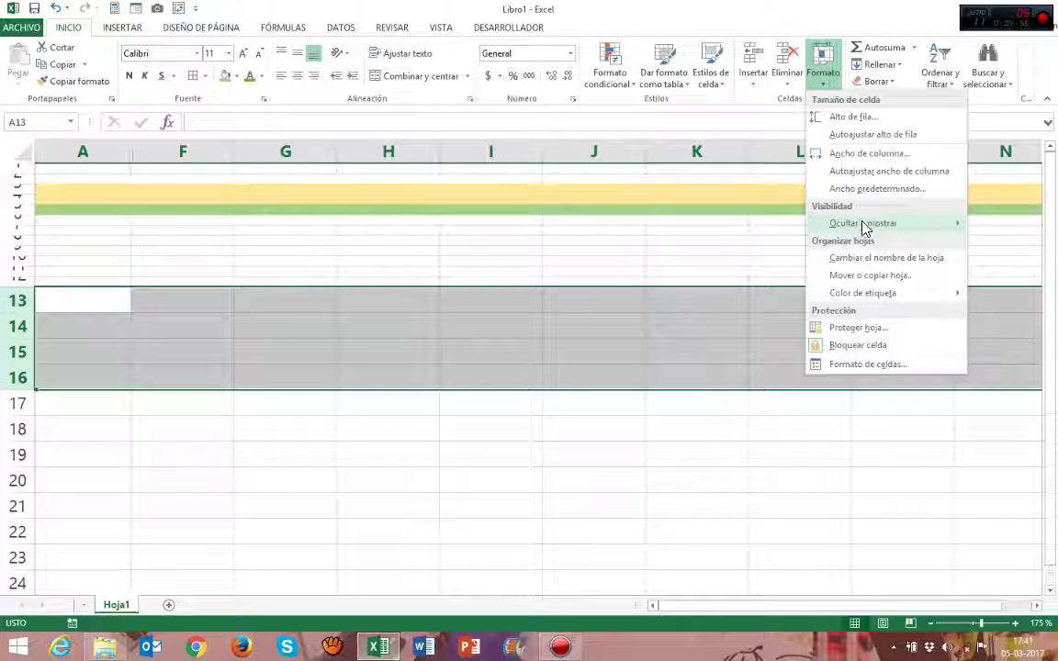
{"action": "mouse_move", "coordinate": [866, 227]}
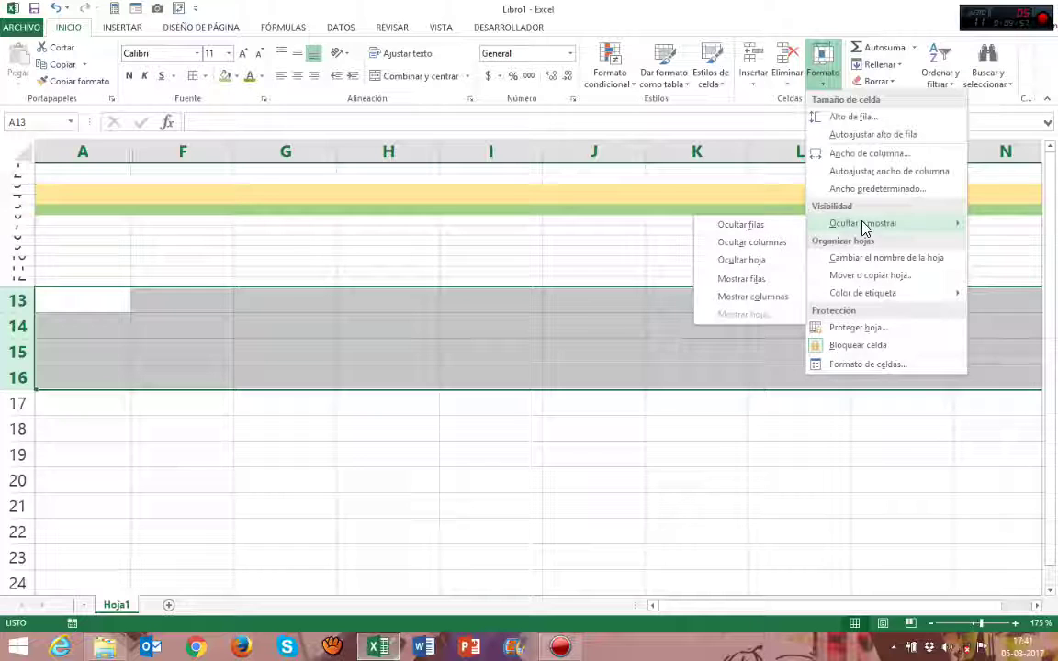
{"action": "left_click", "coordinate": [780, 224]}
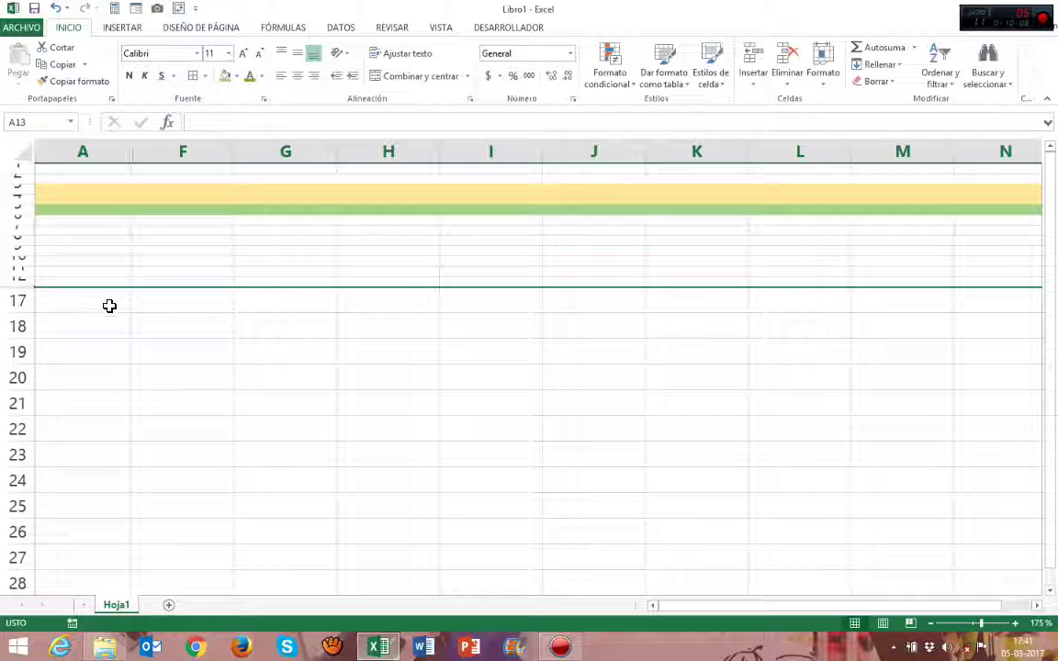
Select cell J17 and review the options for hiding and showing rows, columns and sheets without applying any
{"action": "left_click", "coordinate": [583, 308]}
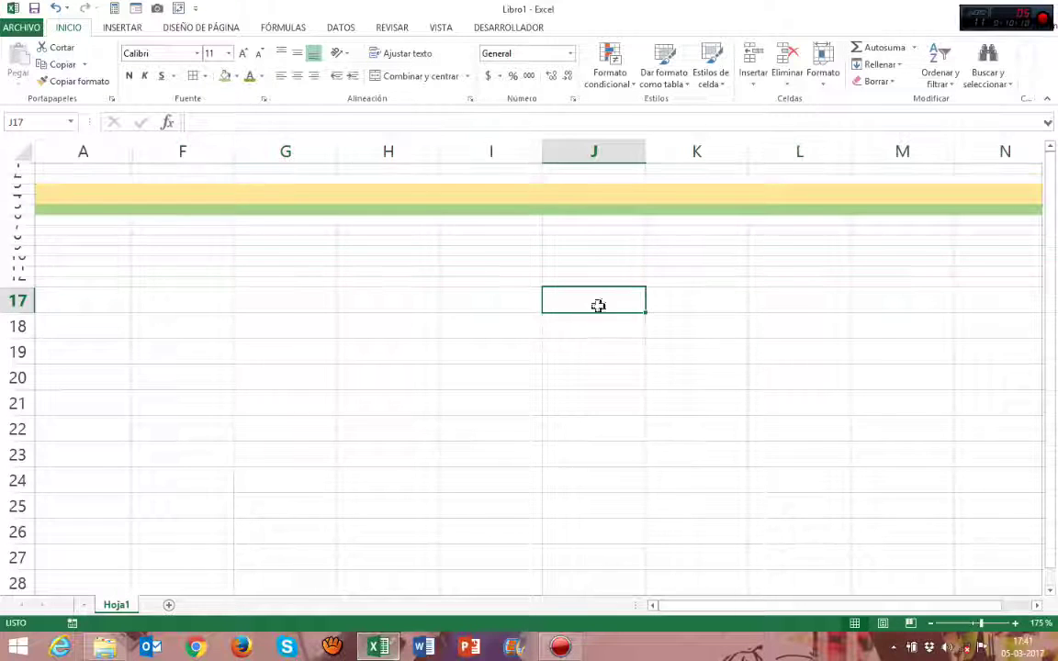
{"action": "left_click", "coordinate": [824, 77]}
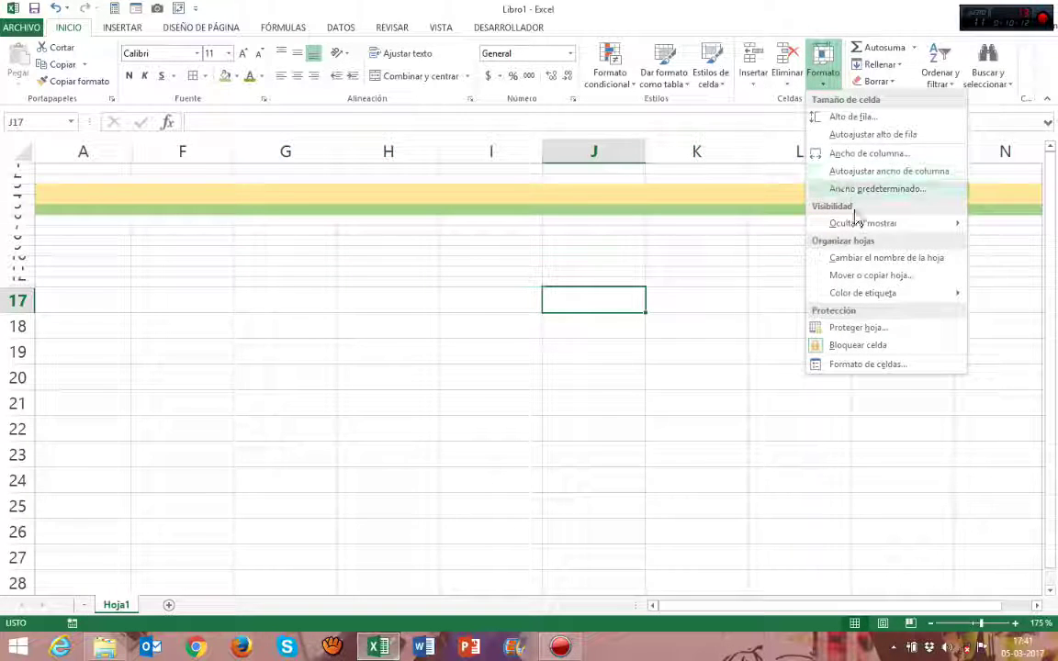
{"action": "mouse_move", "coordinate": [859, 223]}
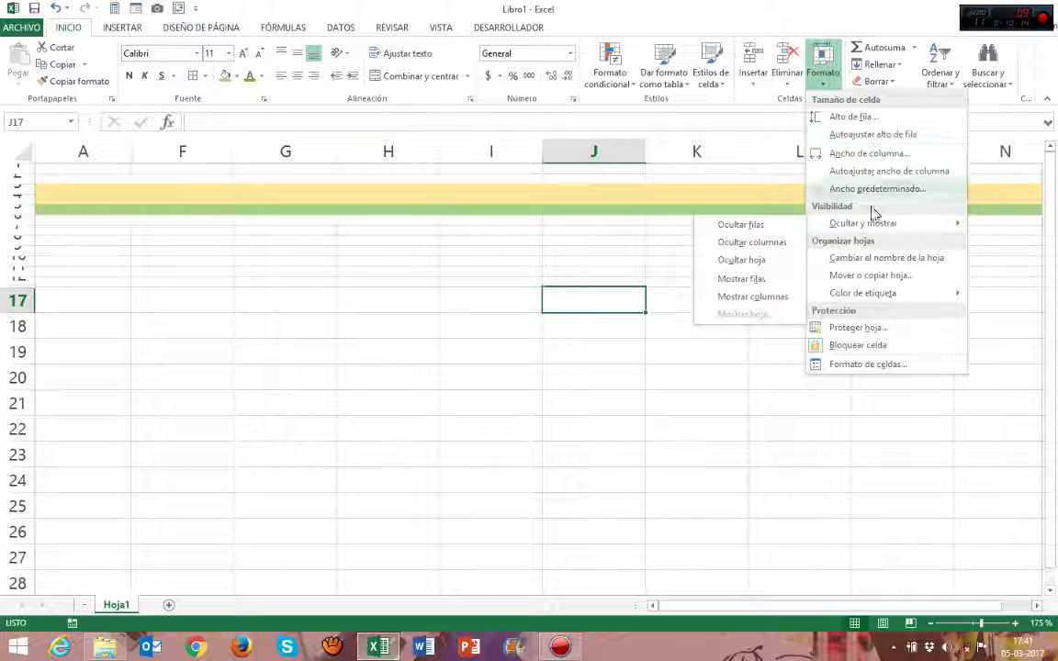
{"action": "mouse_move", "coordinate": [880, 297]}
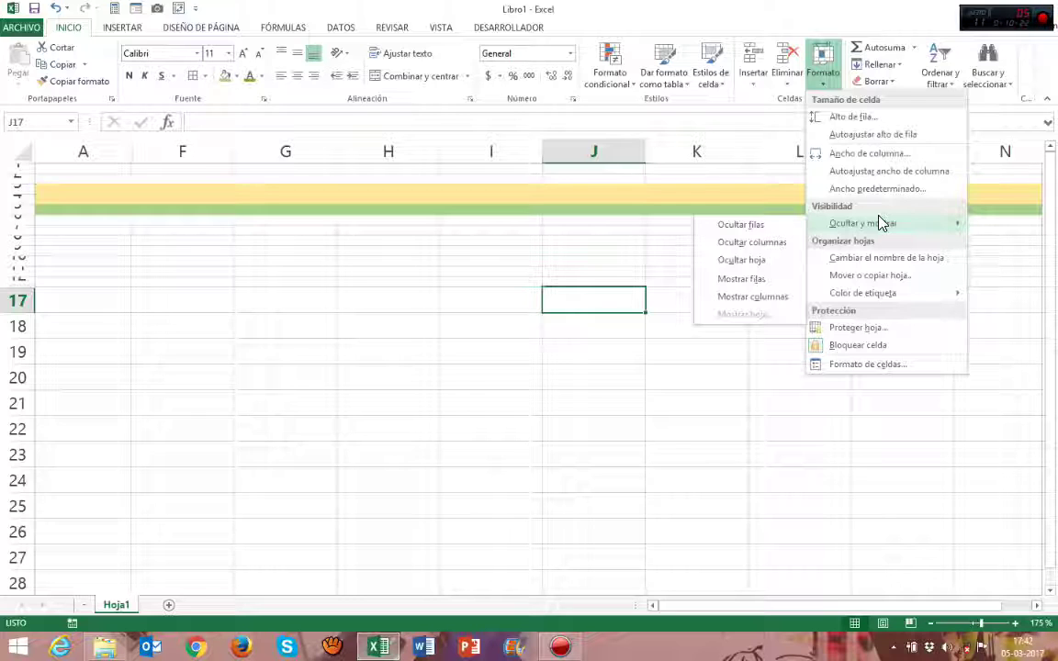
{"action": "left_click", "coordinate": [834, 9]}
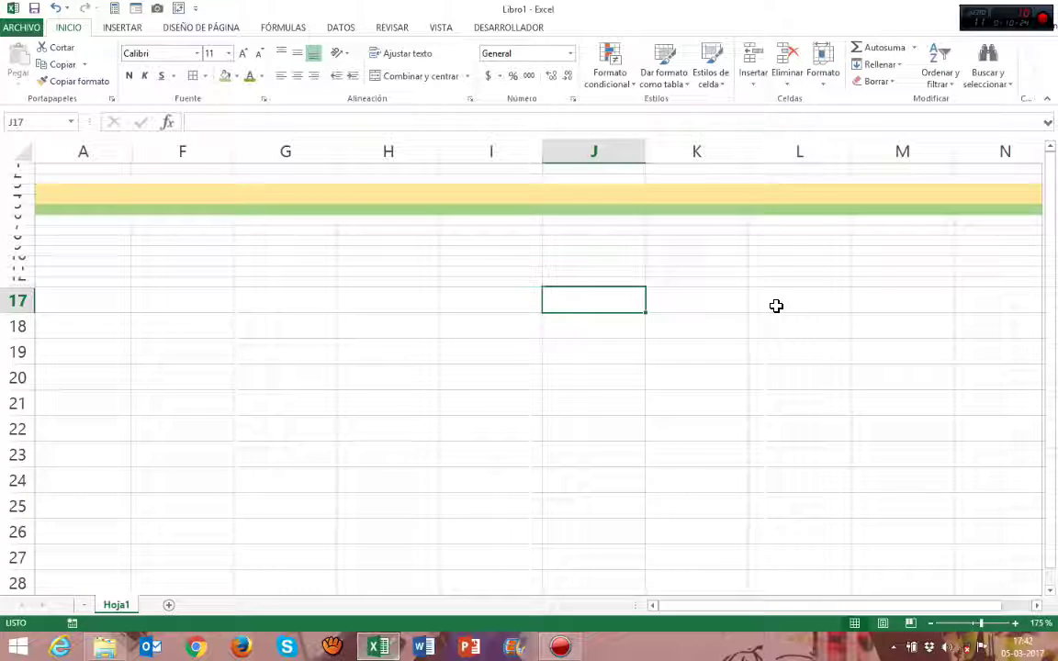